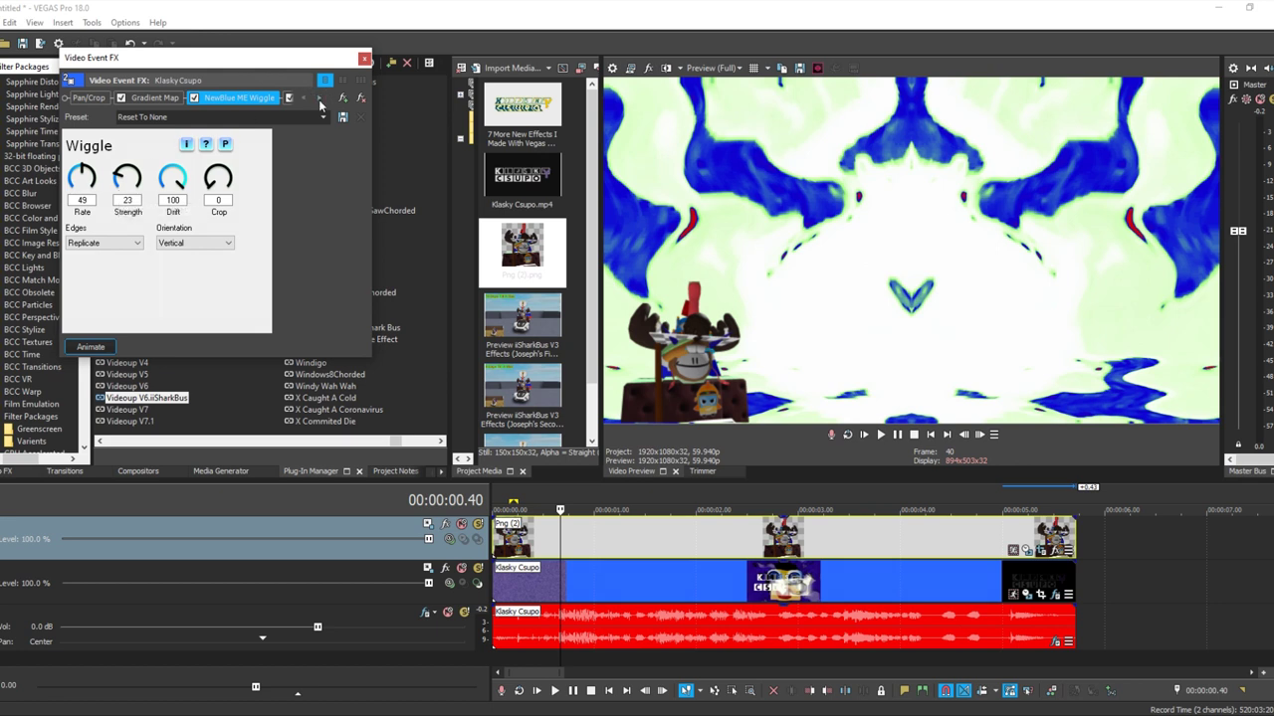
Examine the settings of the NewBlue ME Wiggle and Swirl effects applied to the Klasky Csupo video event.
click(320, 98)
click(248, 98)
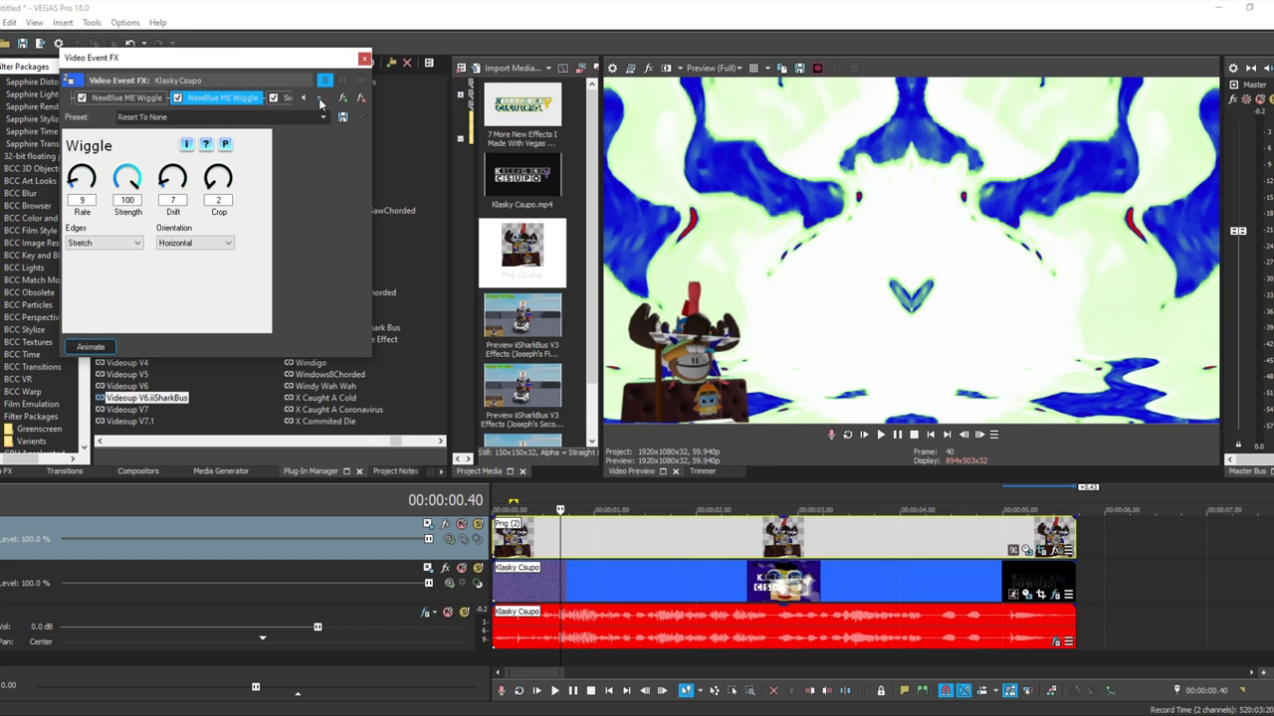
click(320, 98)
click(319, 98)
double_click(322, 159)
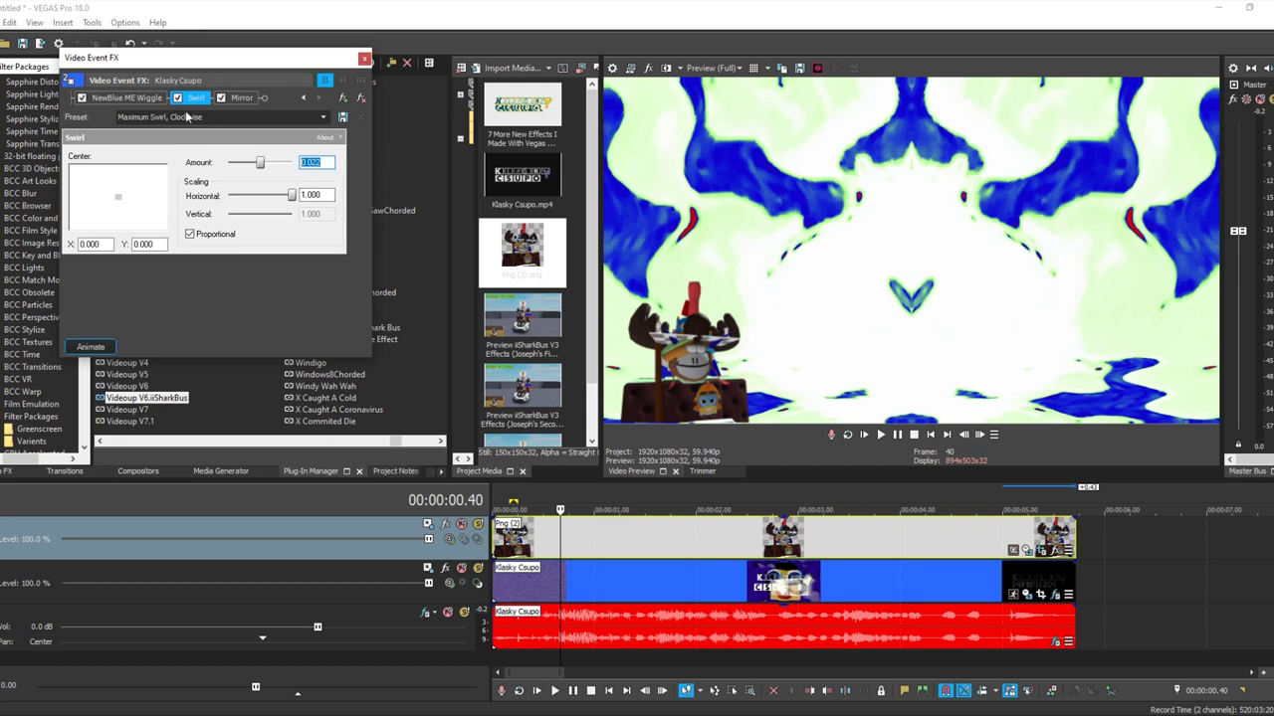
Apply the Reflect Left preset to the Mirror effect and close the video event's effect settings.
click(237, 99)
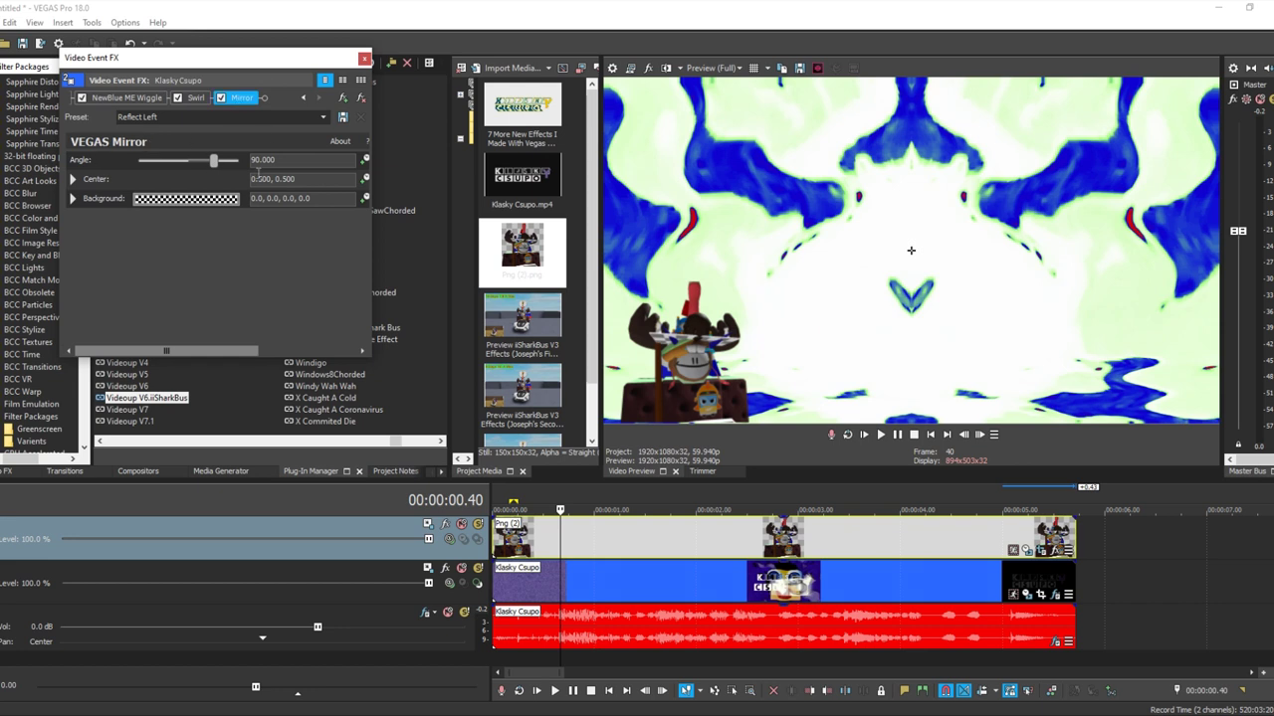
click(239, 117)
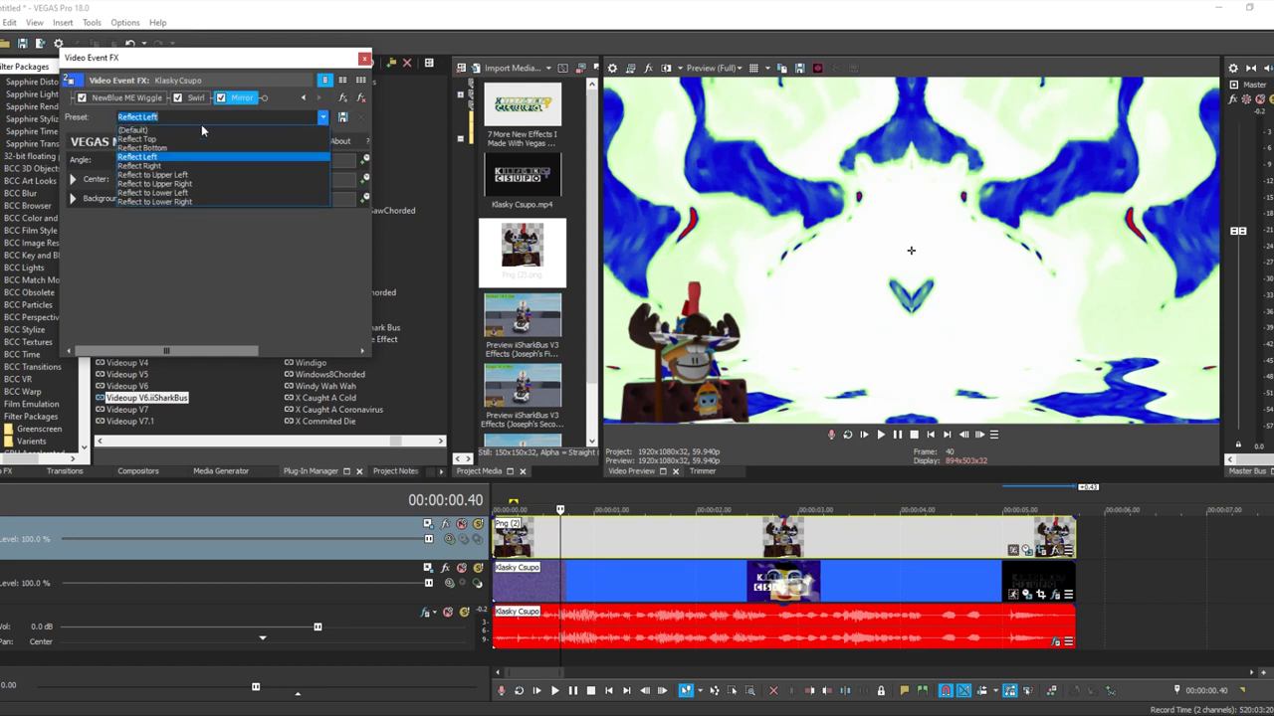
click(156, 158)
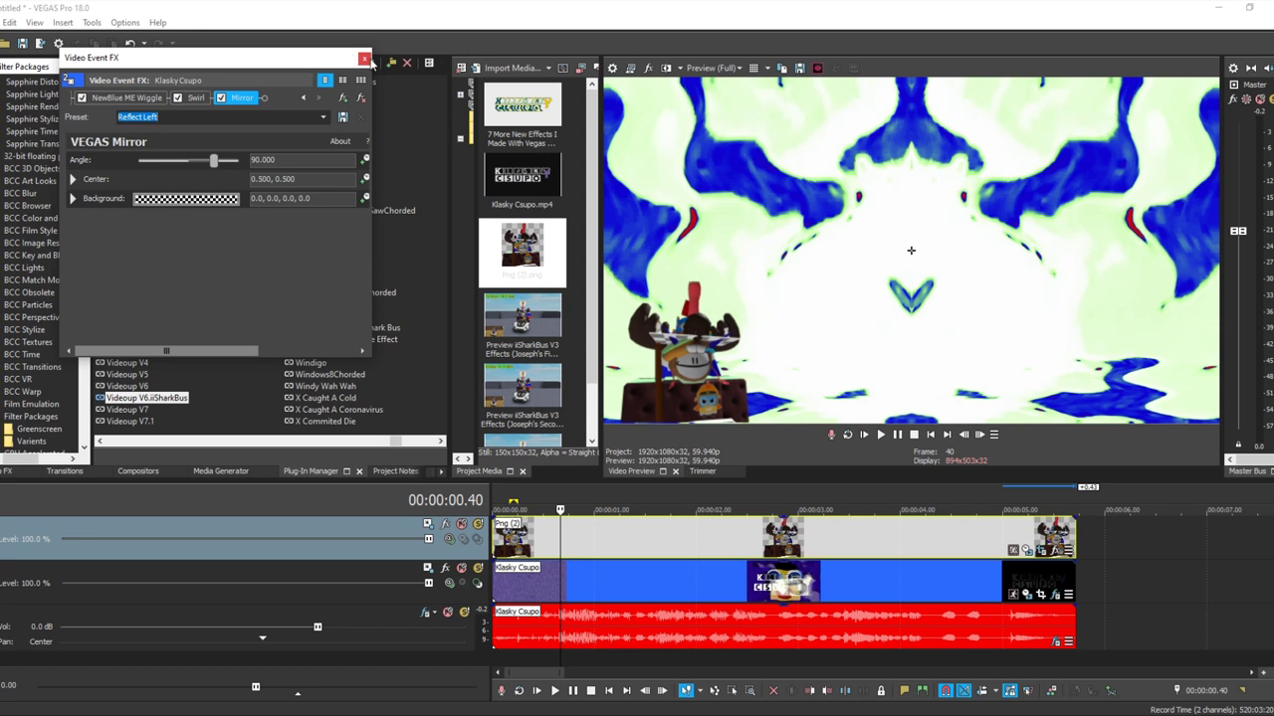
click(365, 59)
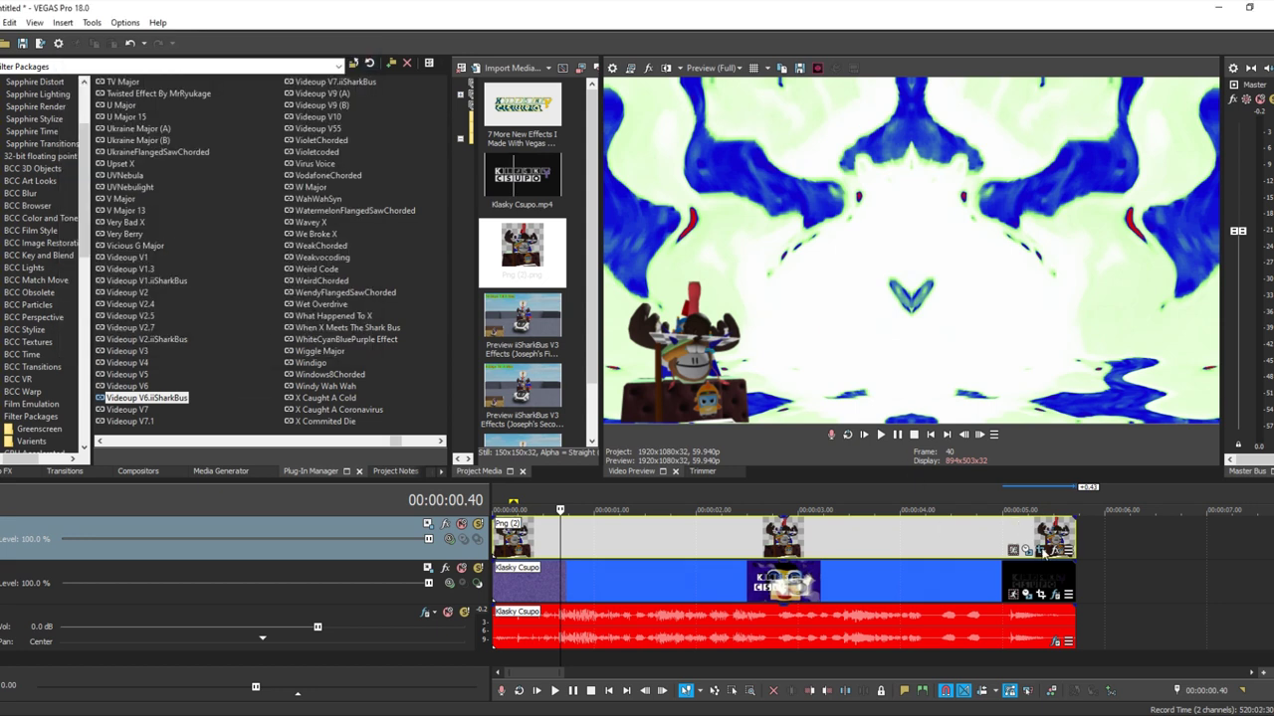
Inspect the Pan/Crop framing of the PNG overlay event, then close it.
click(1041, 551)
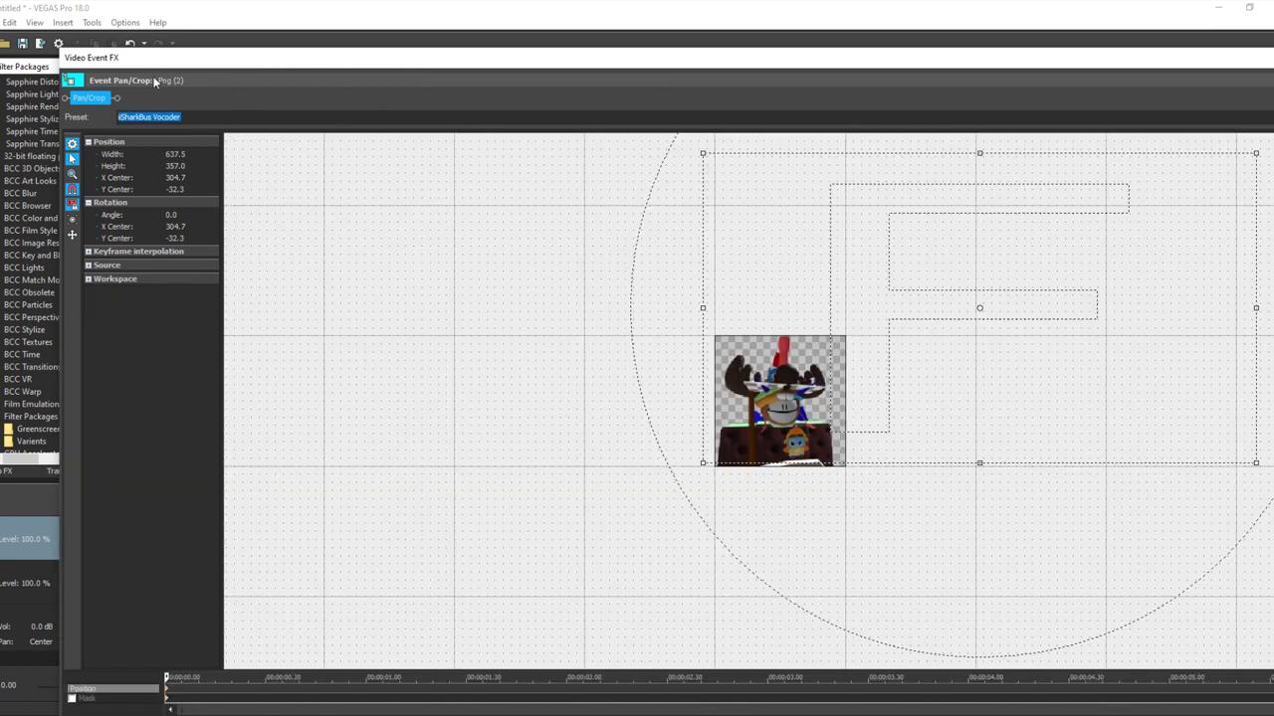
drag(165, 61, 82, 26)
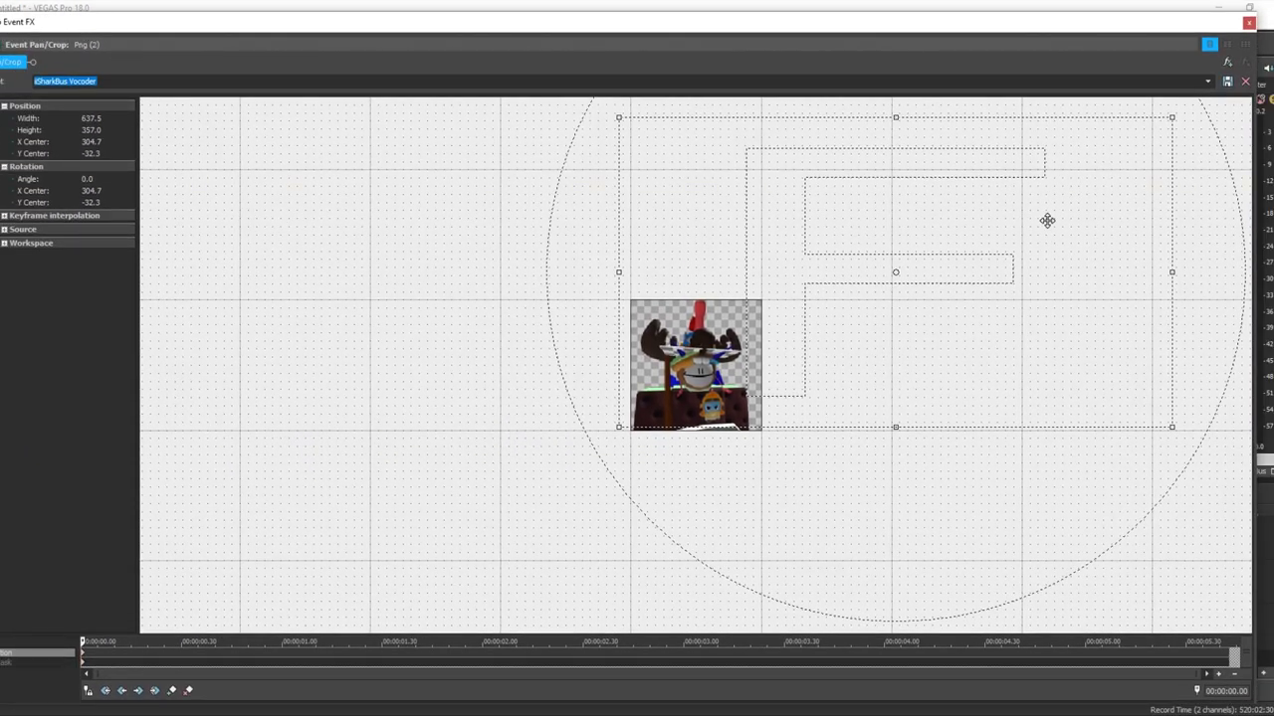
click(1249, 22)
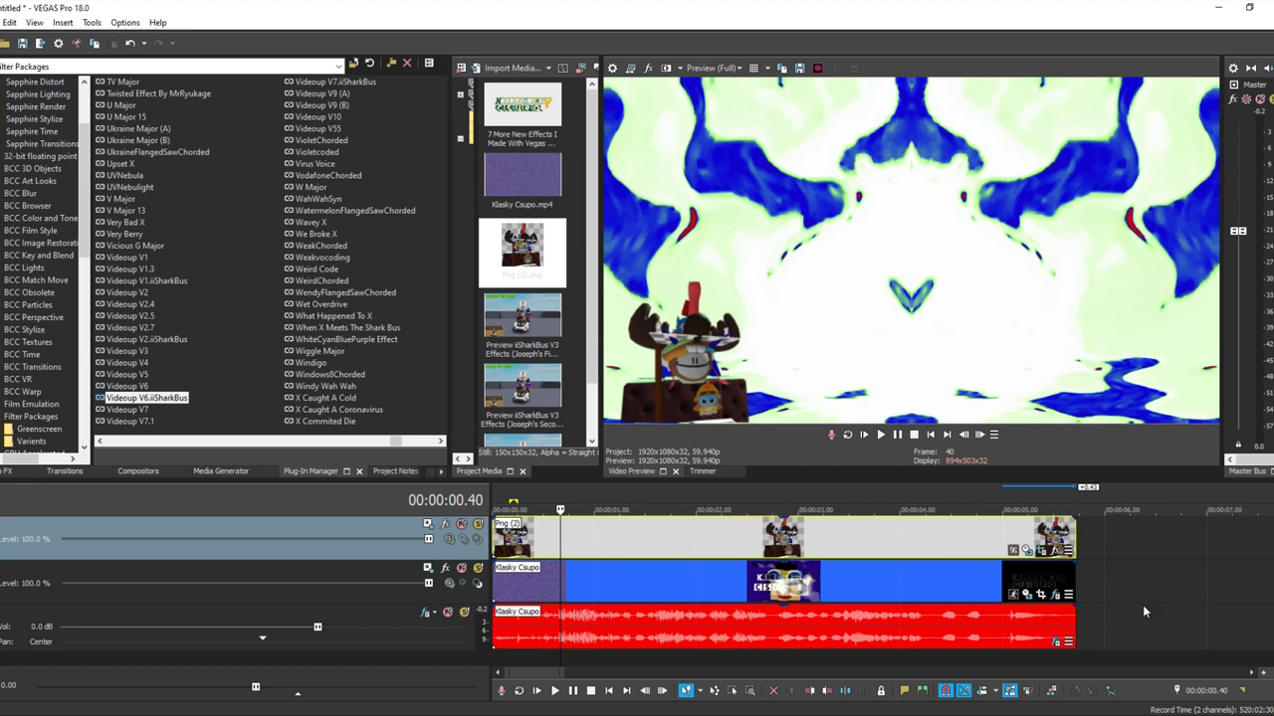
Check the Vocodex settings on the Klasky Csupo audio event and play back the finished effect in the preview.
click(1056, 642)
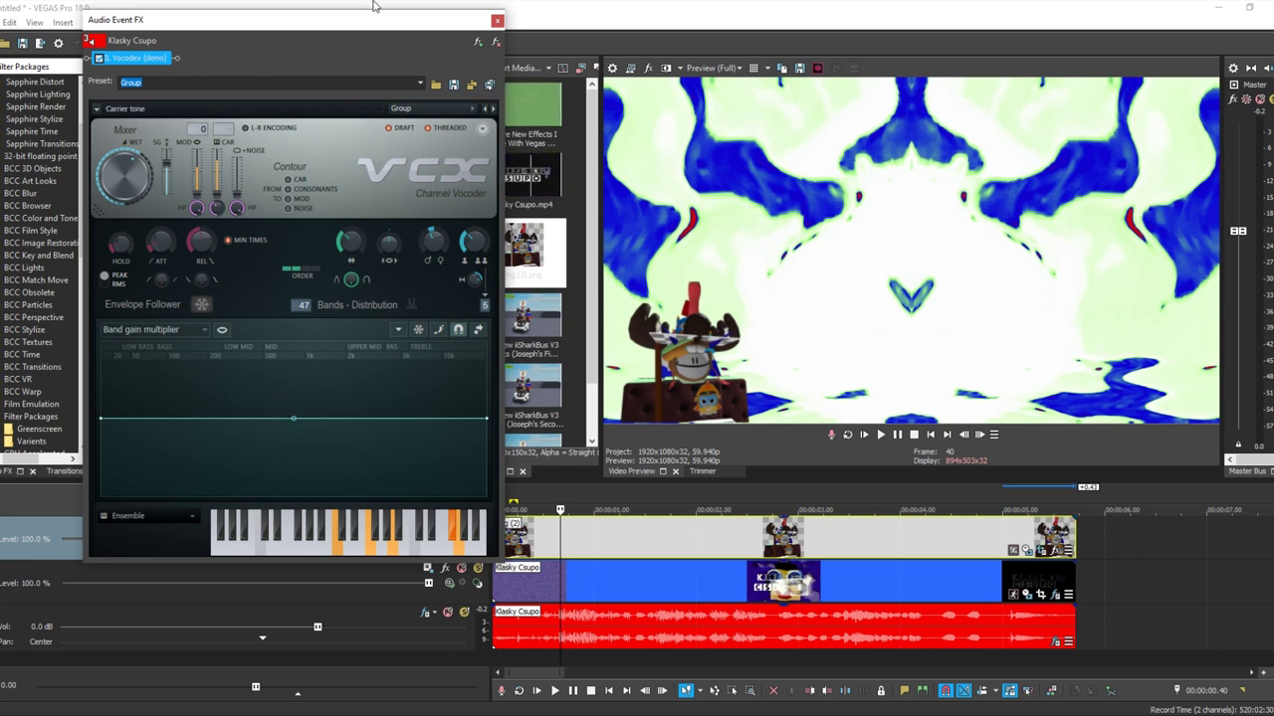
click(495, 22)
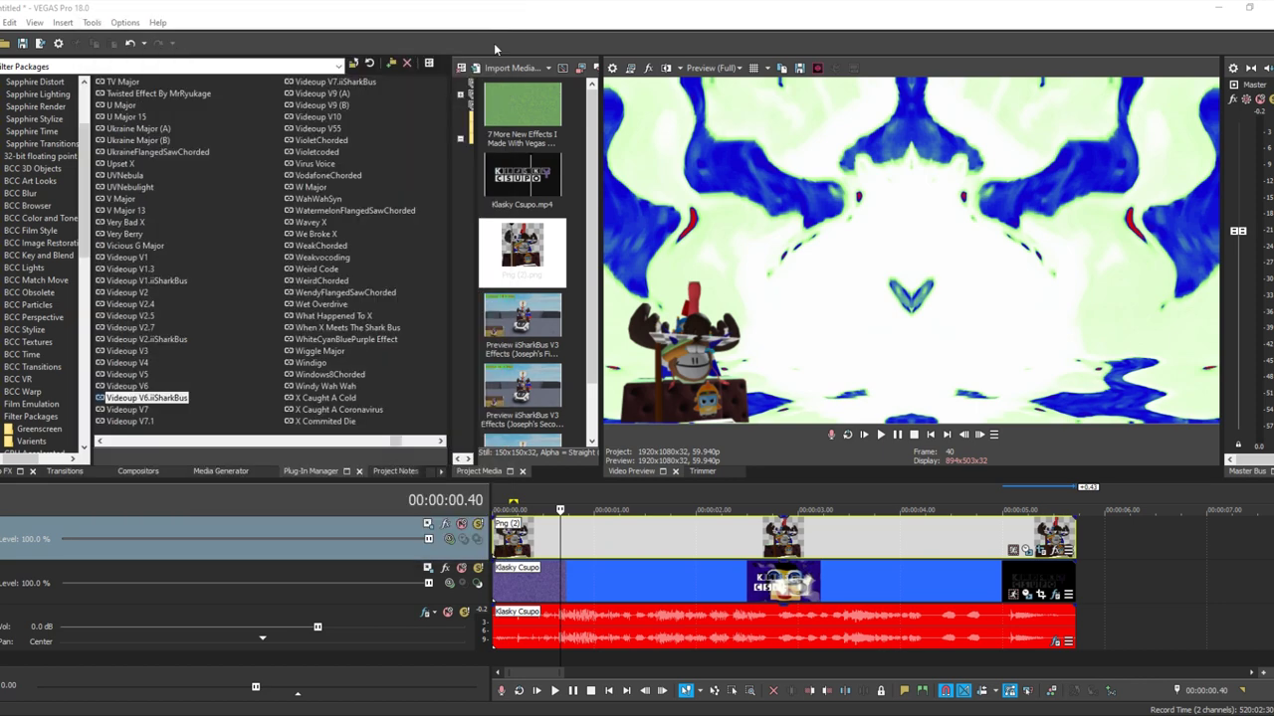
click(881, 433)
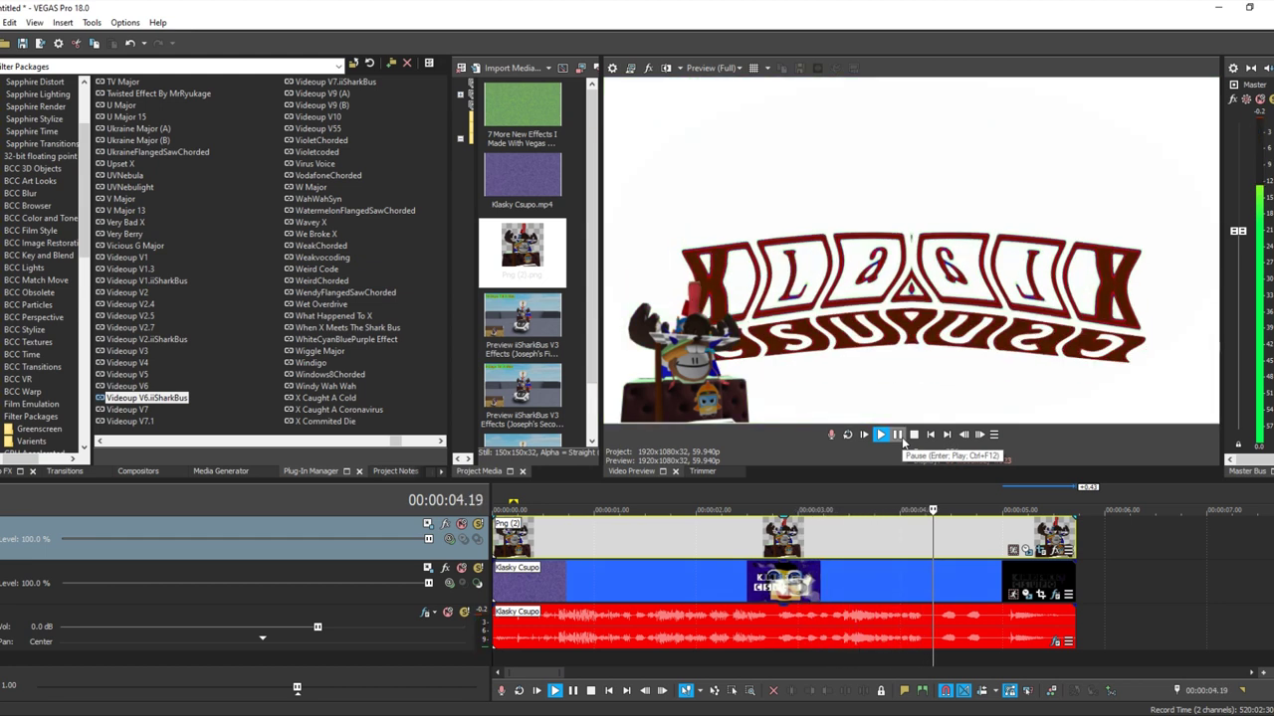
click(903, 442)
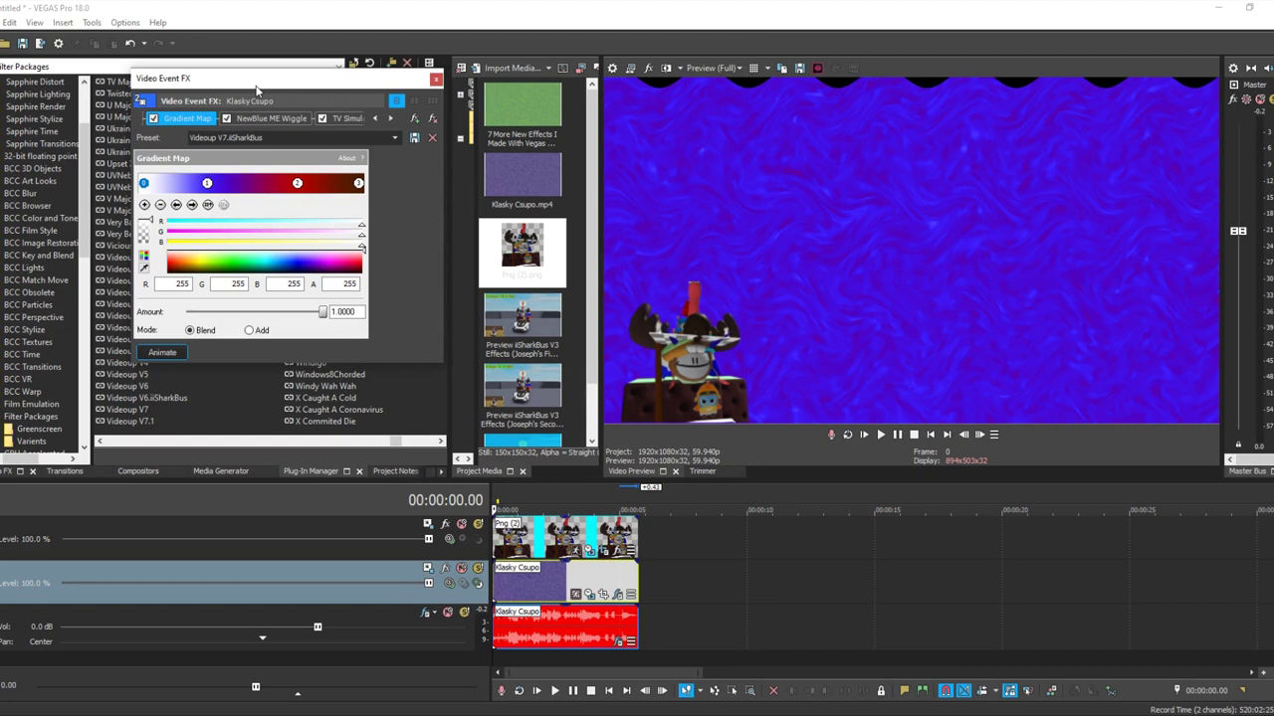
Enlarge the effects window and examine the colour values of each control point in the Gradient Map effect.
click(377, 119)
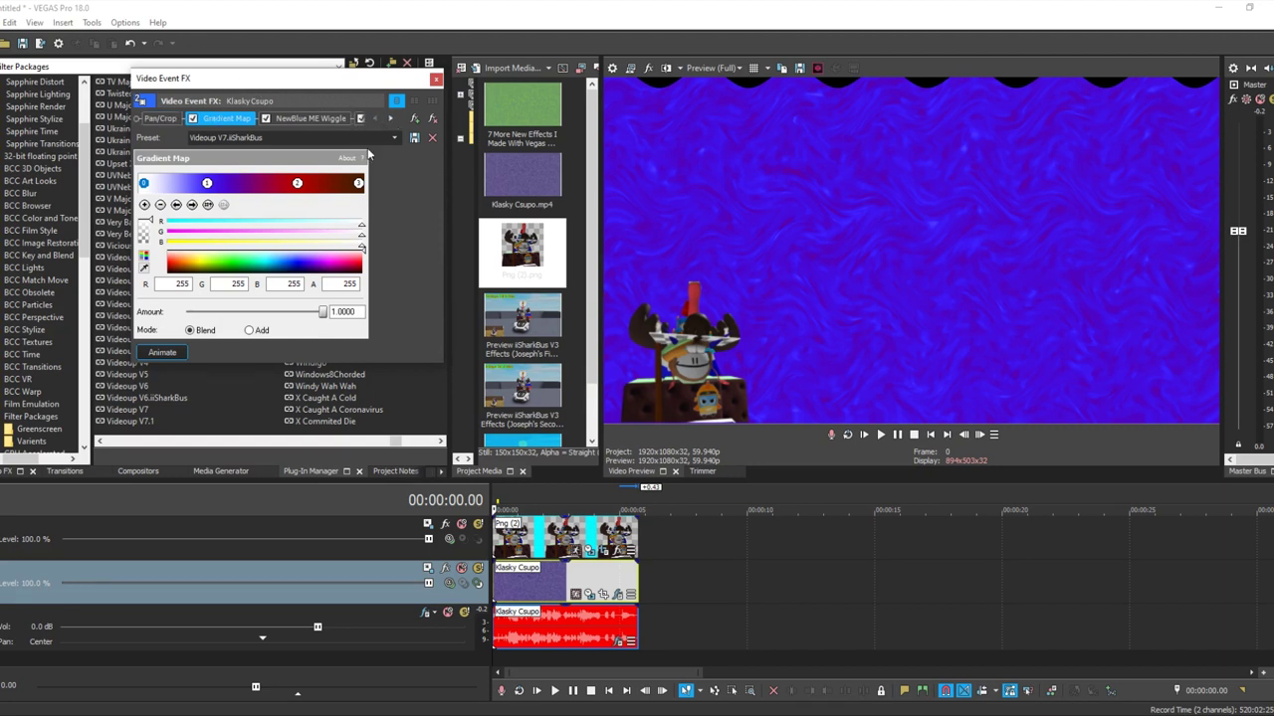
drag(444, 365, 542, 520)
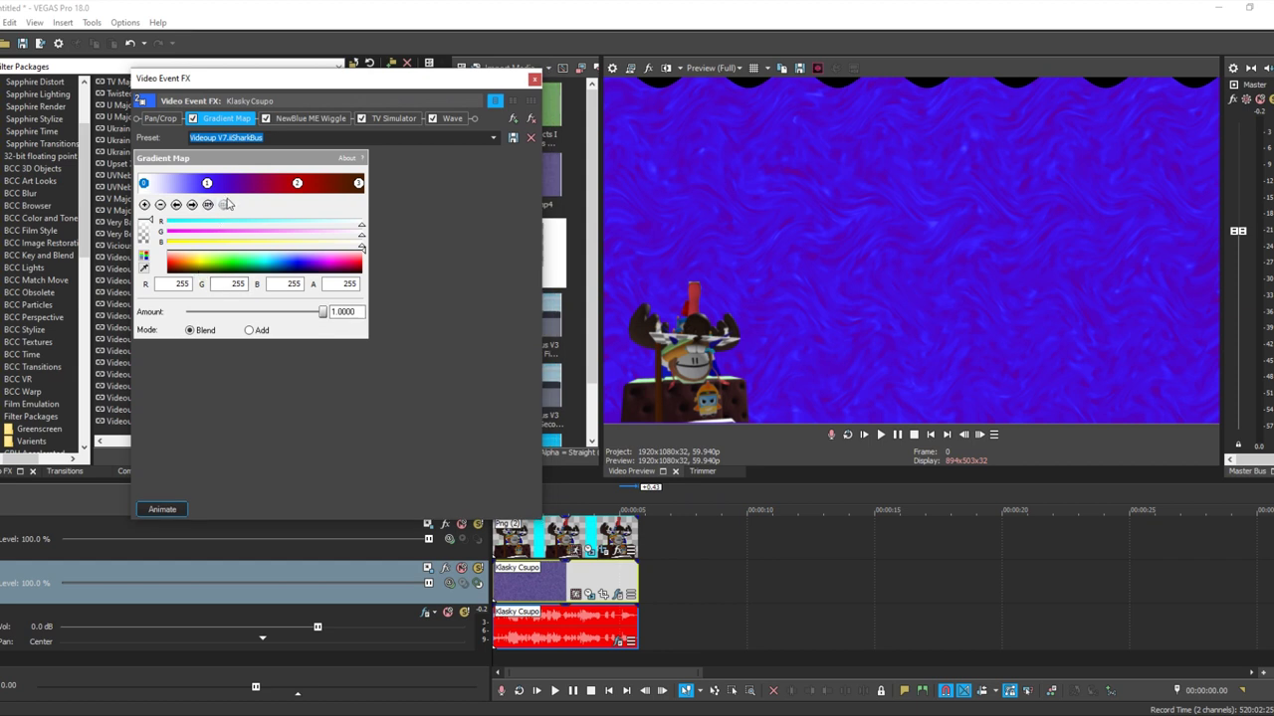
click(193, 205)
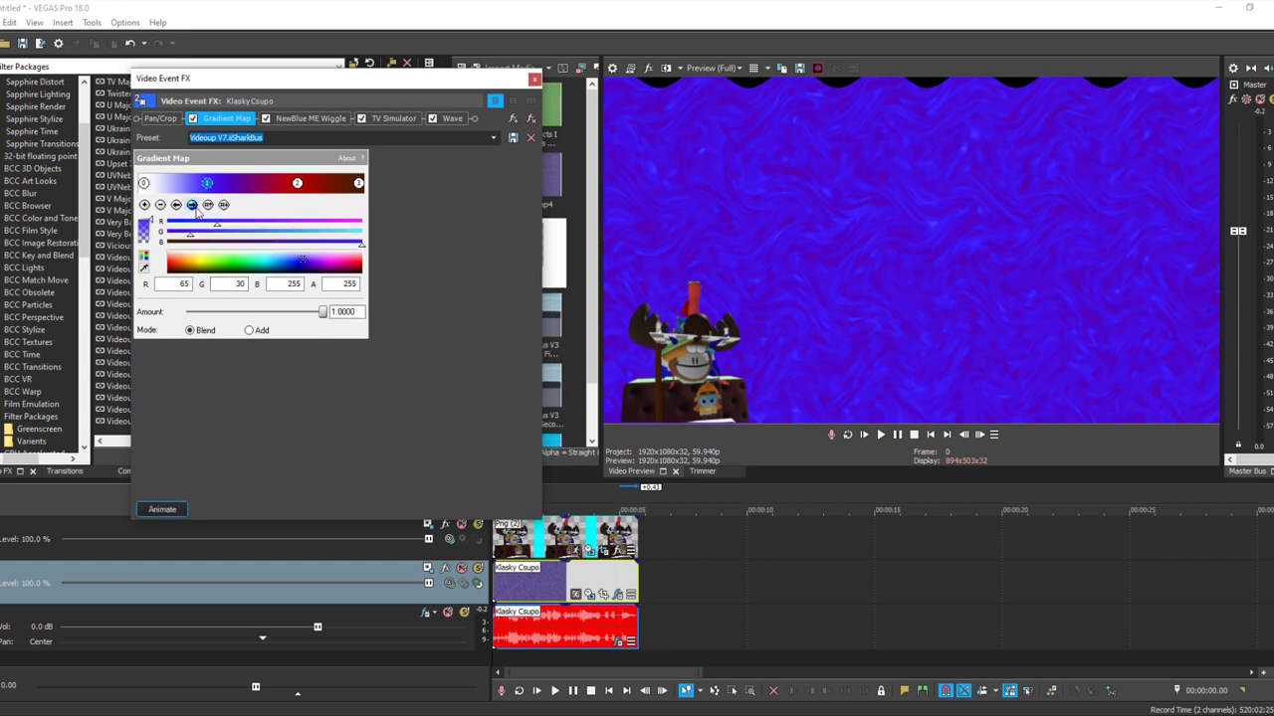
click(192, 205)
click(192, 205)
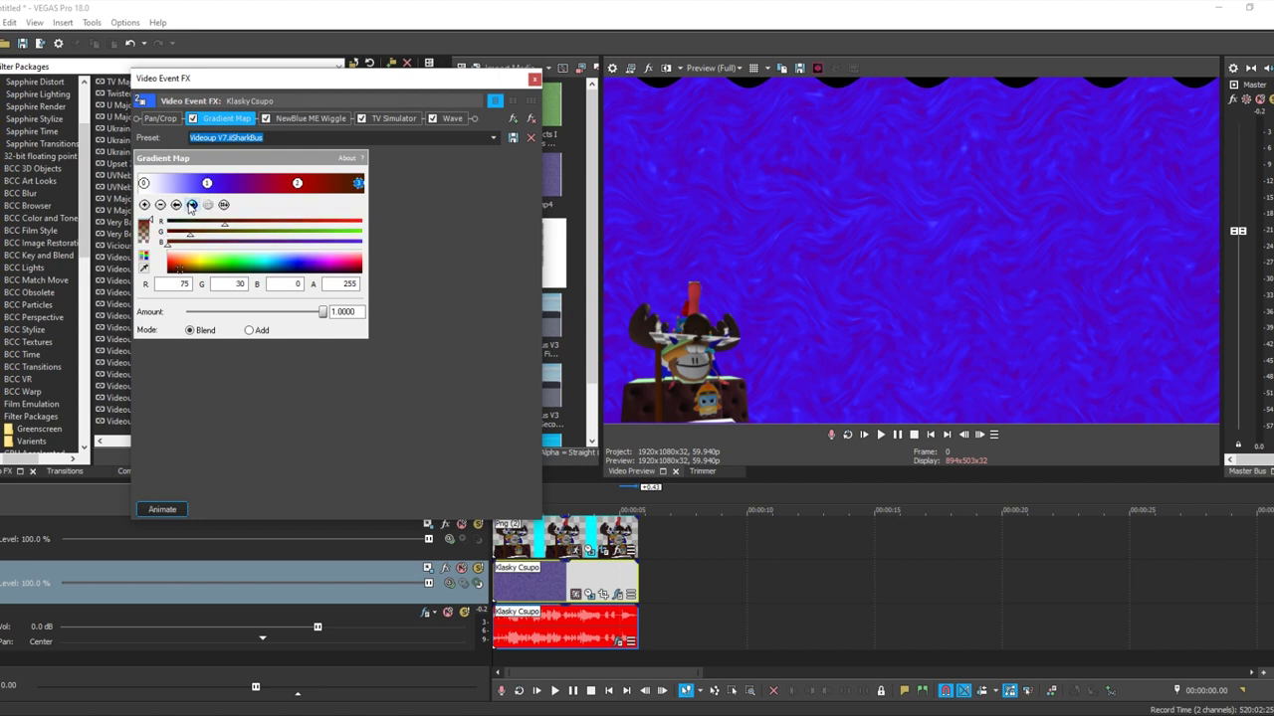
Examine the NewBlue ME Wiggle, TV Simulator and Wave settings of the video event, then close its effects.
click(307, 118)
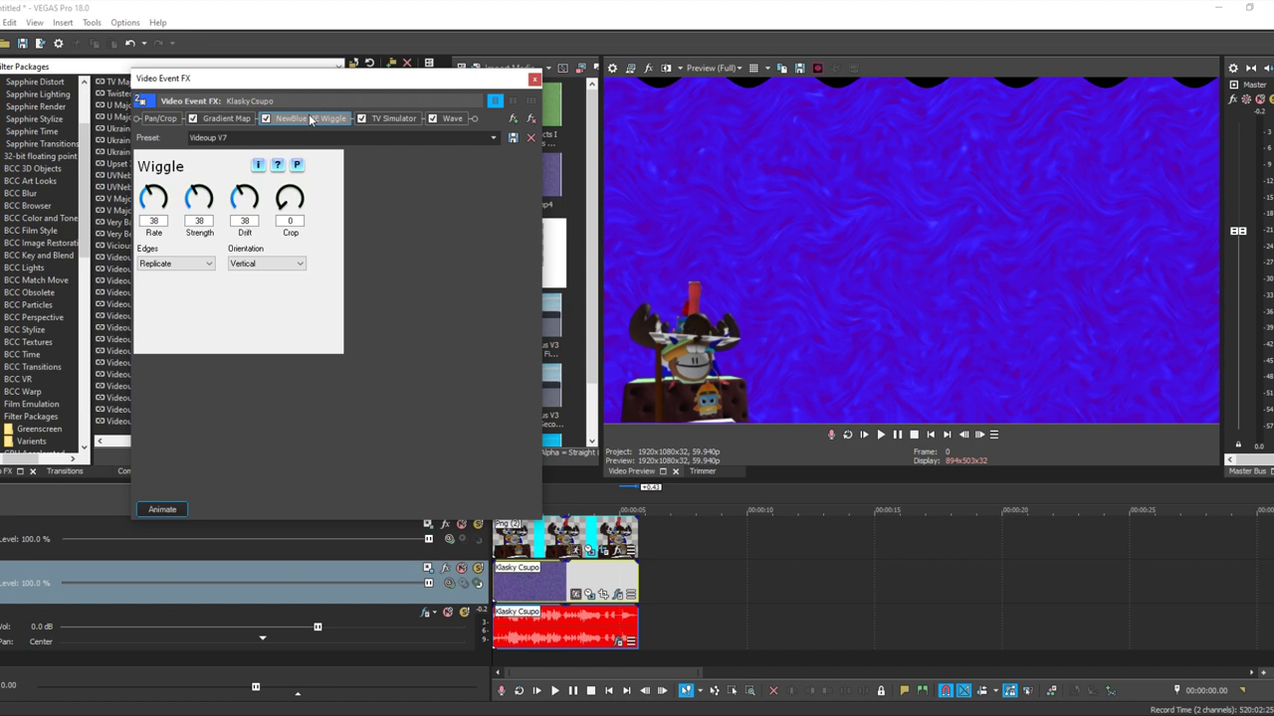
click(392, 120)
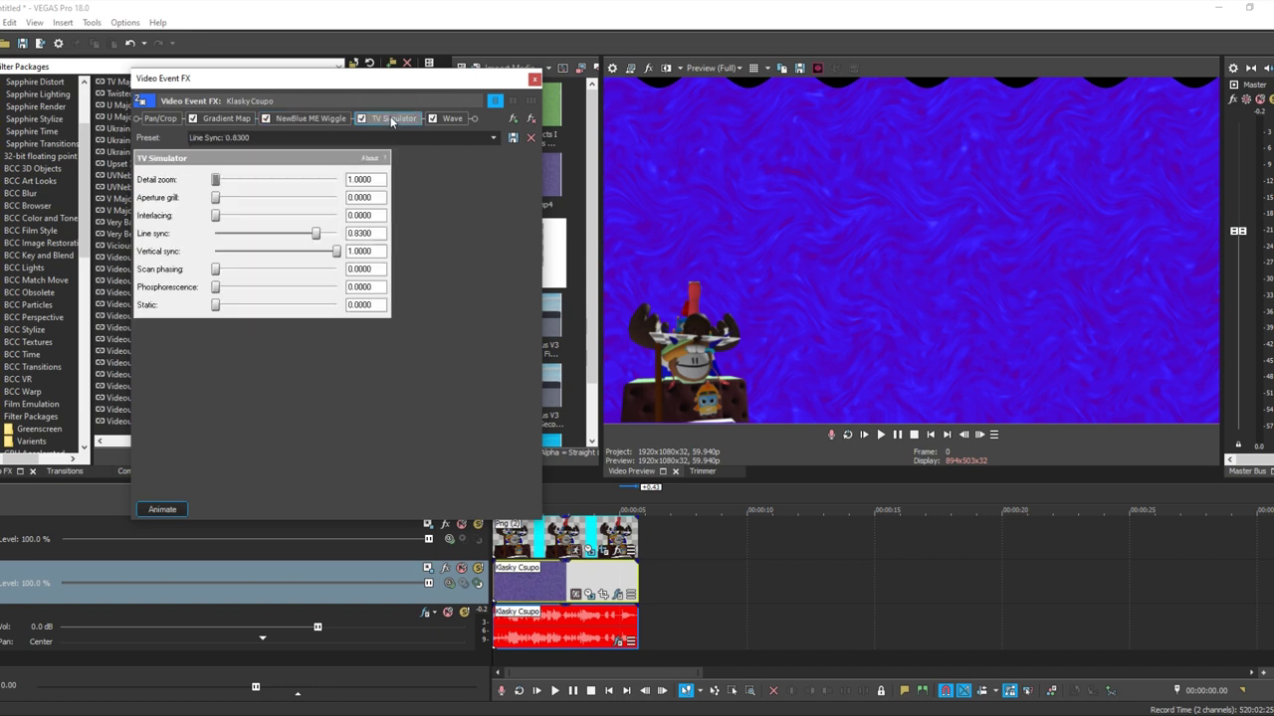
click(448, 120)
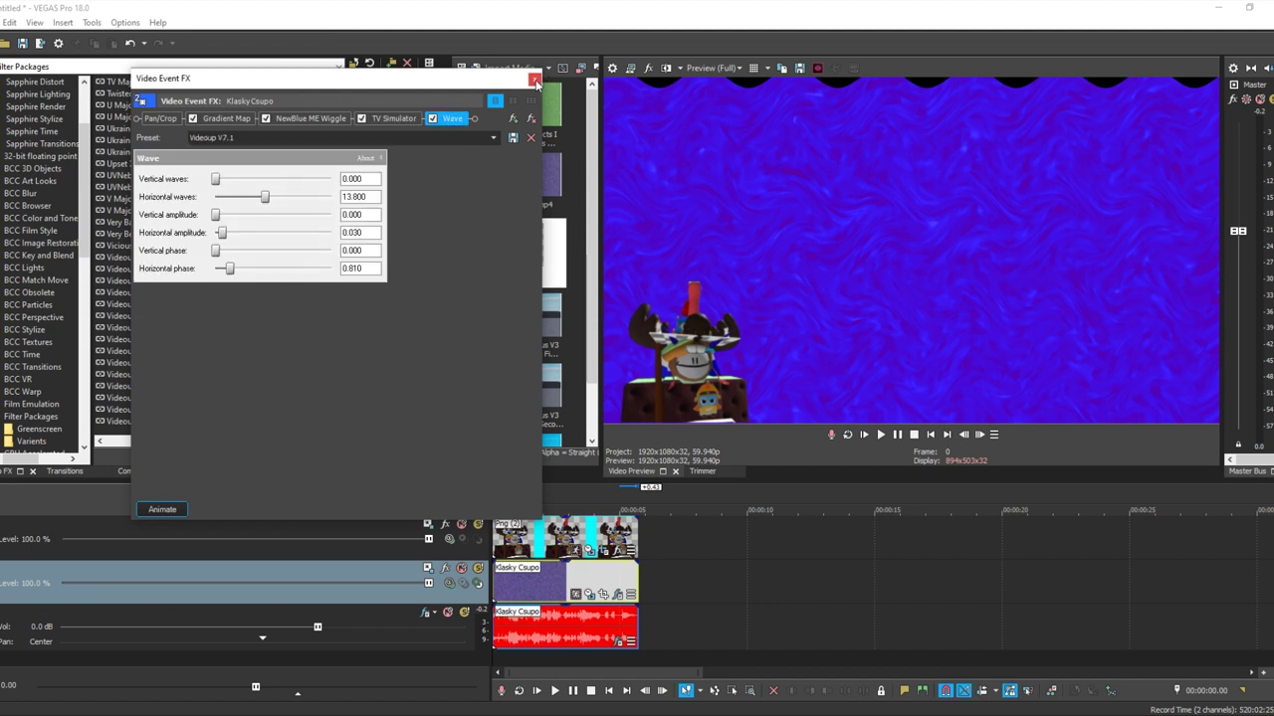
click(535, 80)
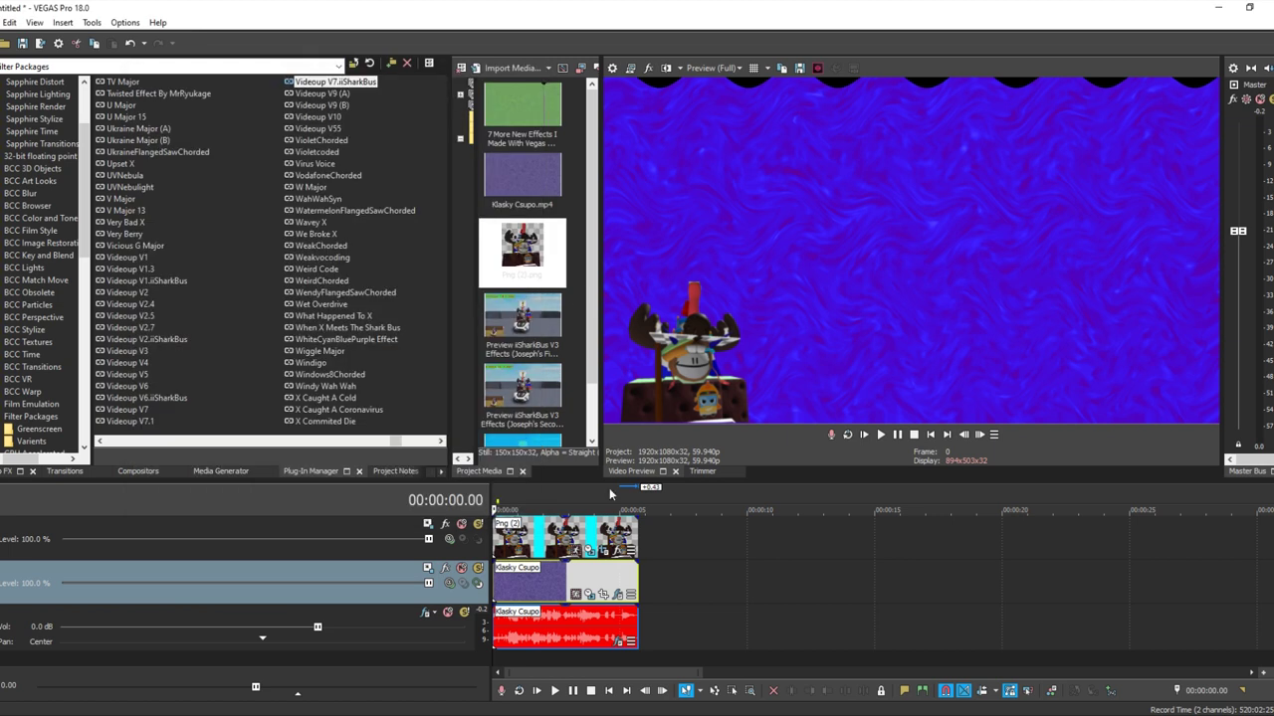
Review the PNG overlay's position and size in an enlarged Pan/Crop view, then close it.
click(601, 550)
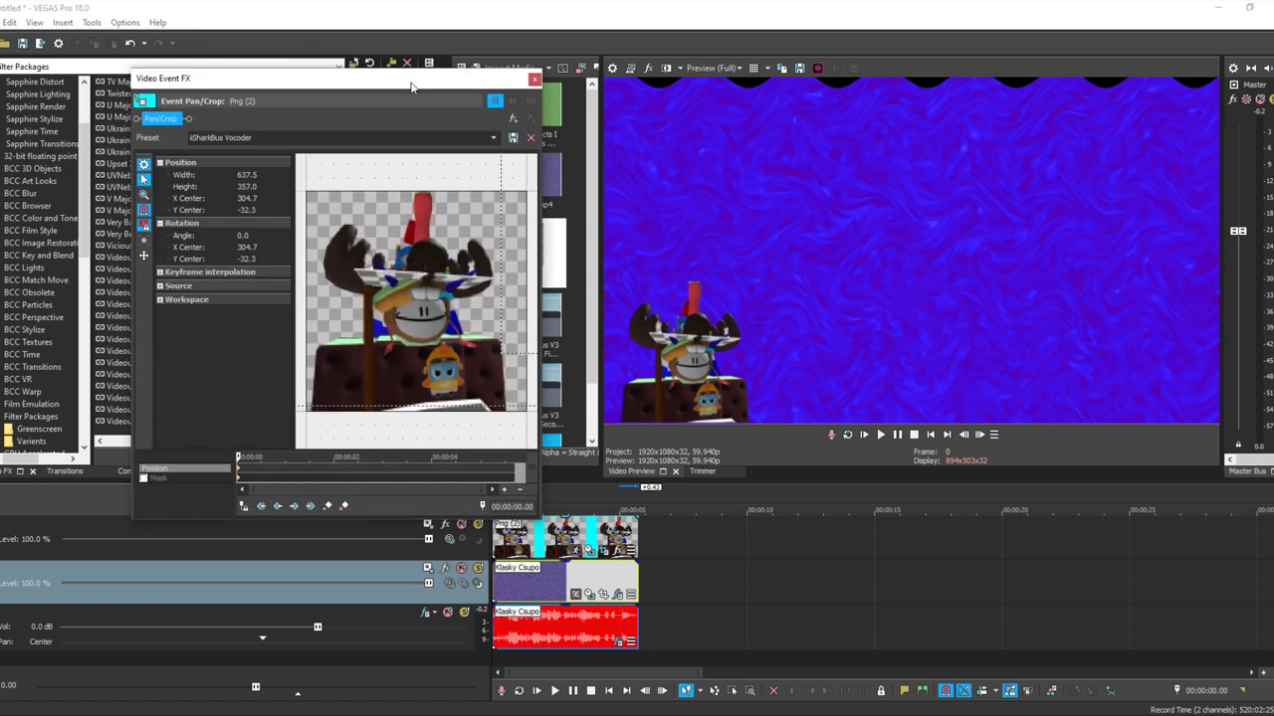
double_click(414, 84)
scroll(856, 404, down, 5)
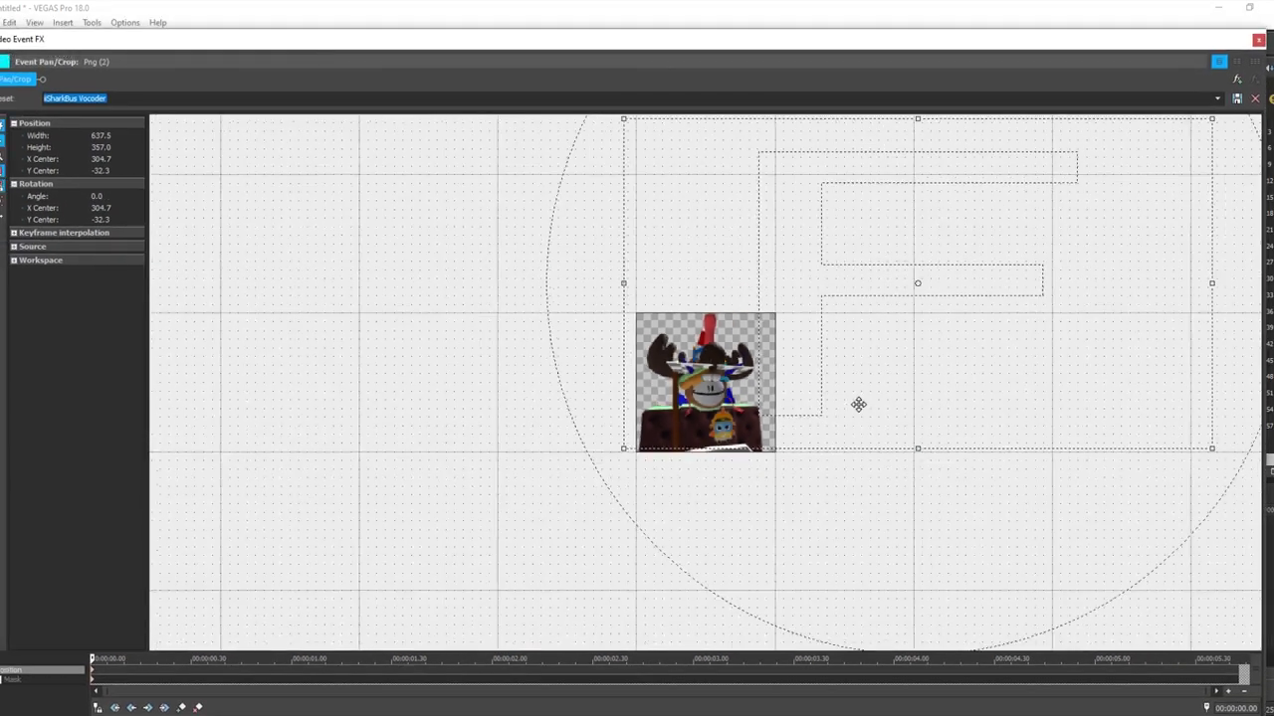
scroll(866, 378, up, 2)
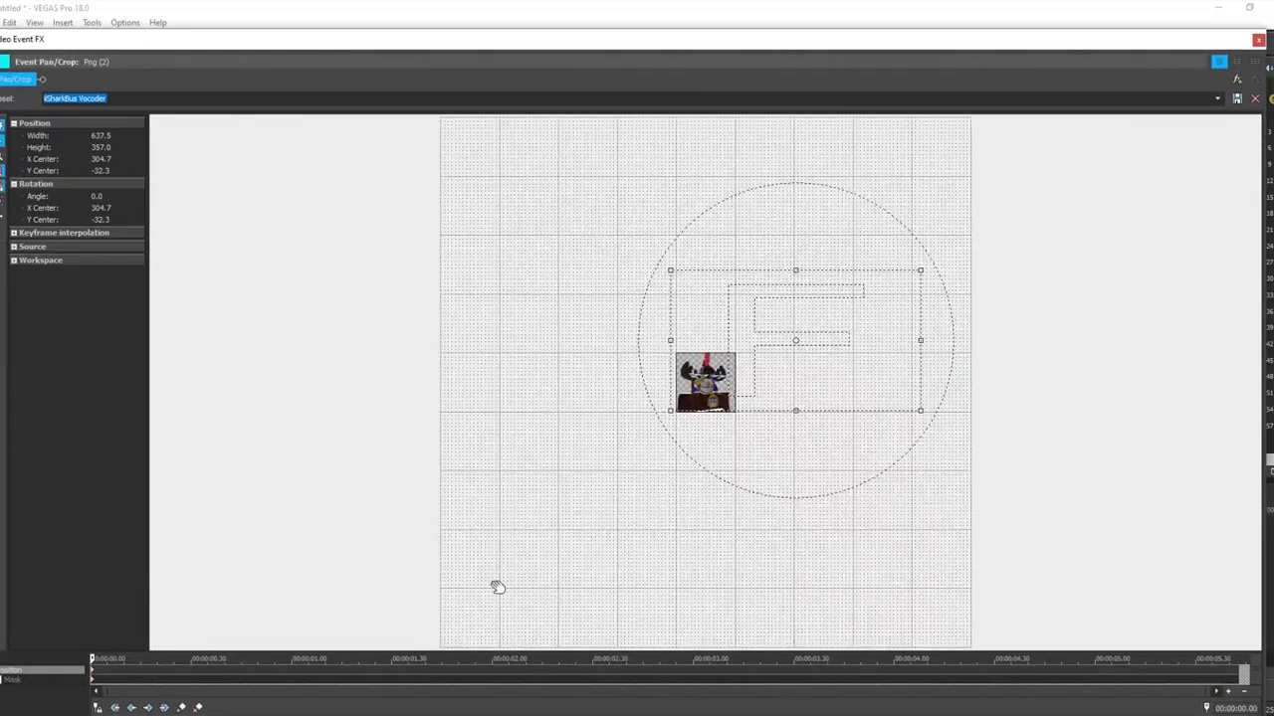
click(1259, 39)
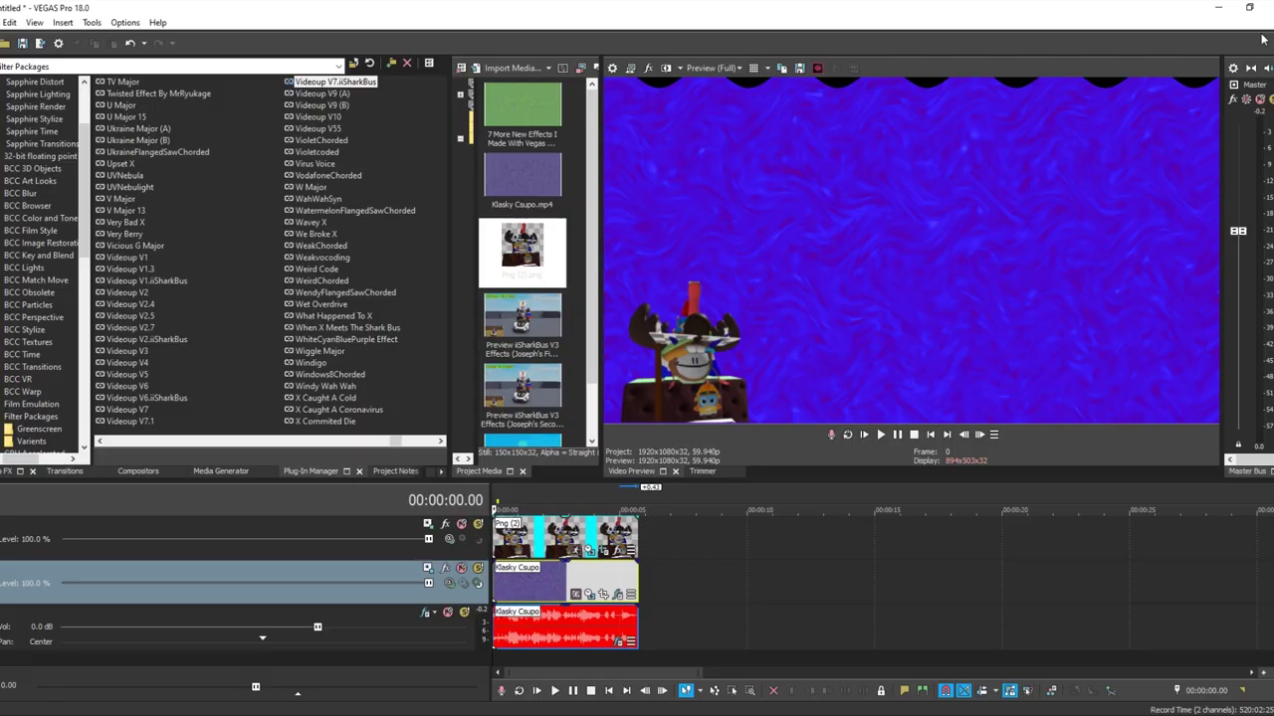
Examine the audio event's effect chain, covering both Orange Vocoder instances, tb_grumblebum and Vocodex.
click(617, 641)
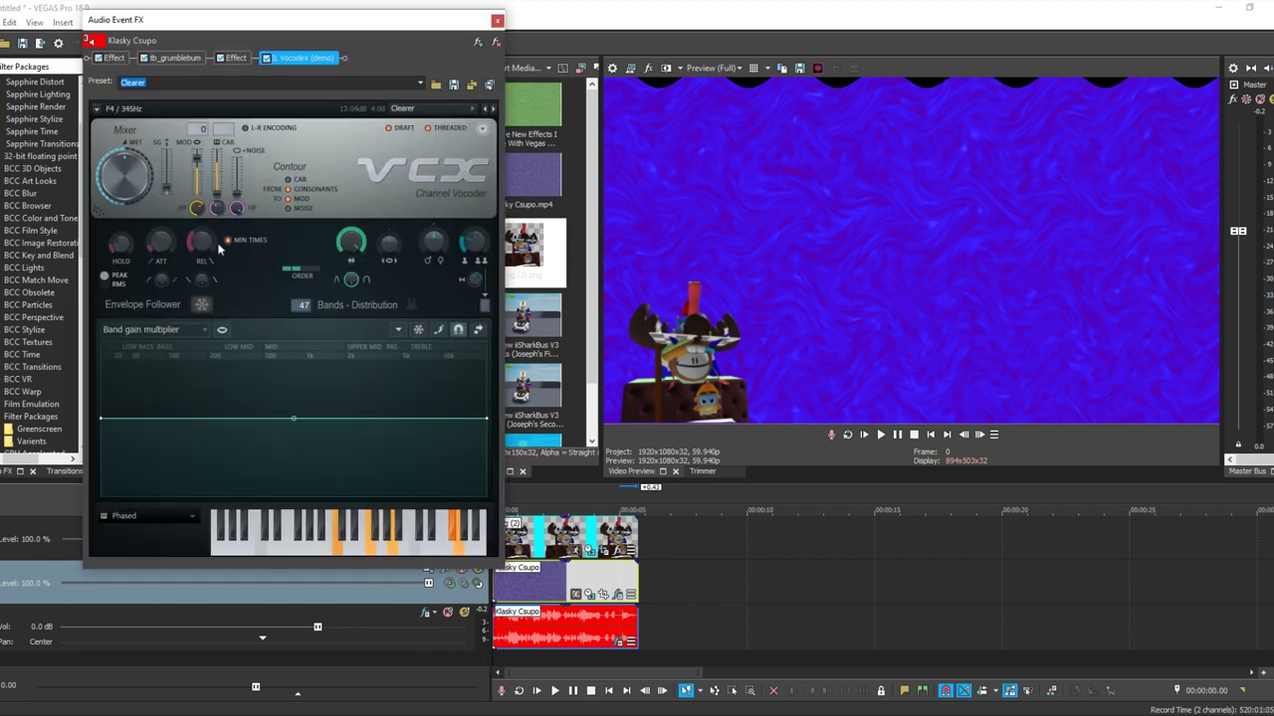
click(114, 58)
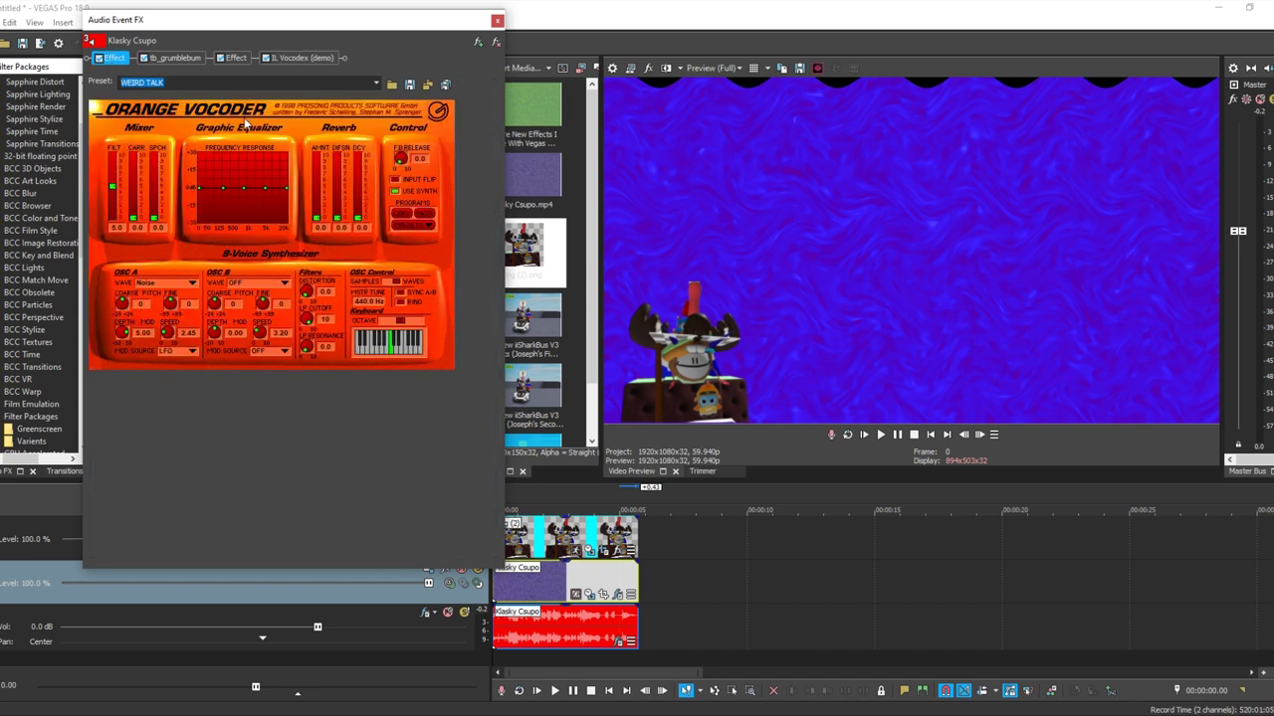
click(194, 60)
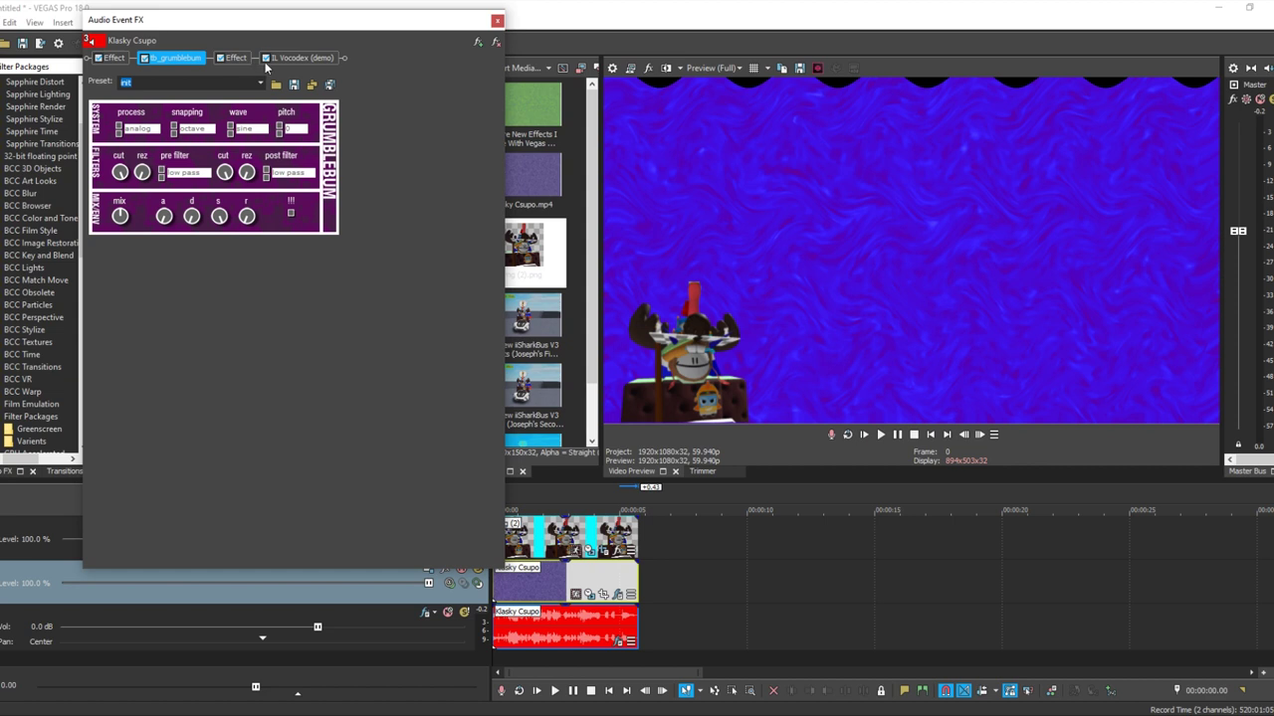
click(235, 58)
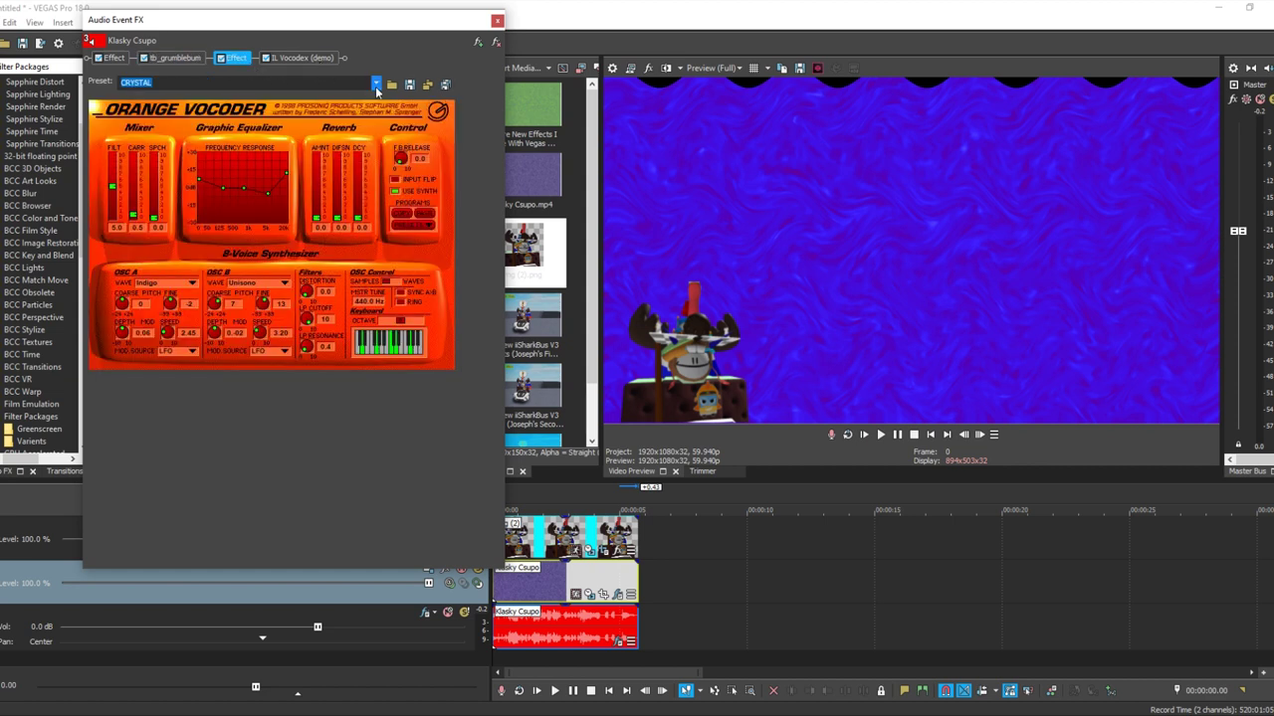
click(308, 61)
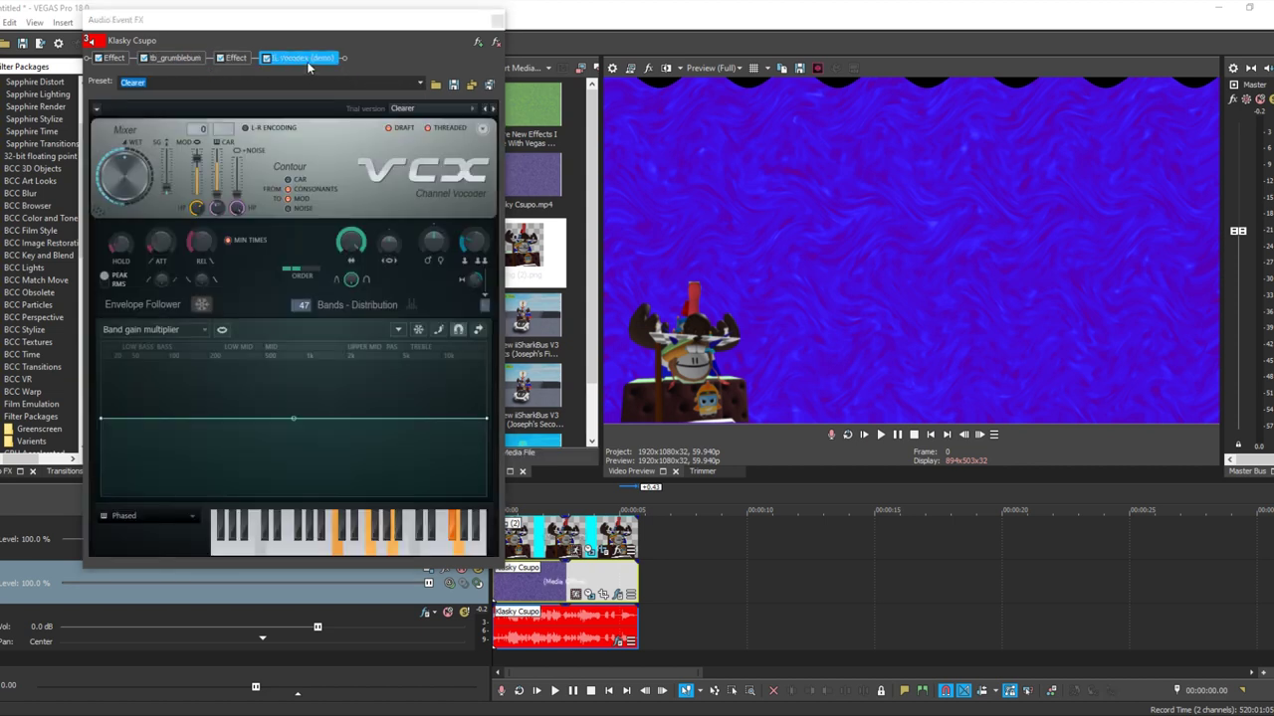
Set Vocodex to the Clearer preset with the Phased carrier tone, and close the audio event's effects.
click(418, 110)
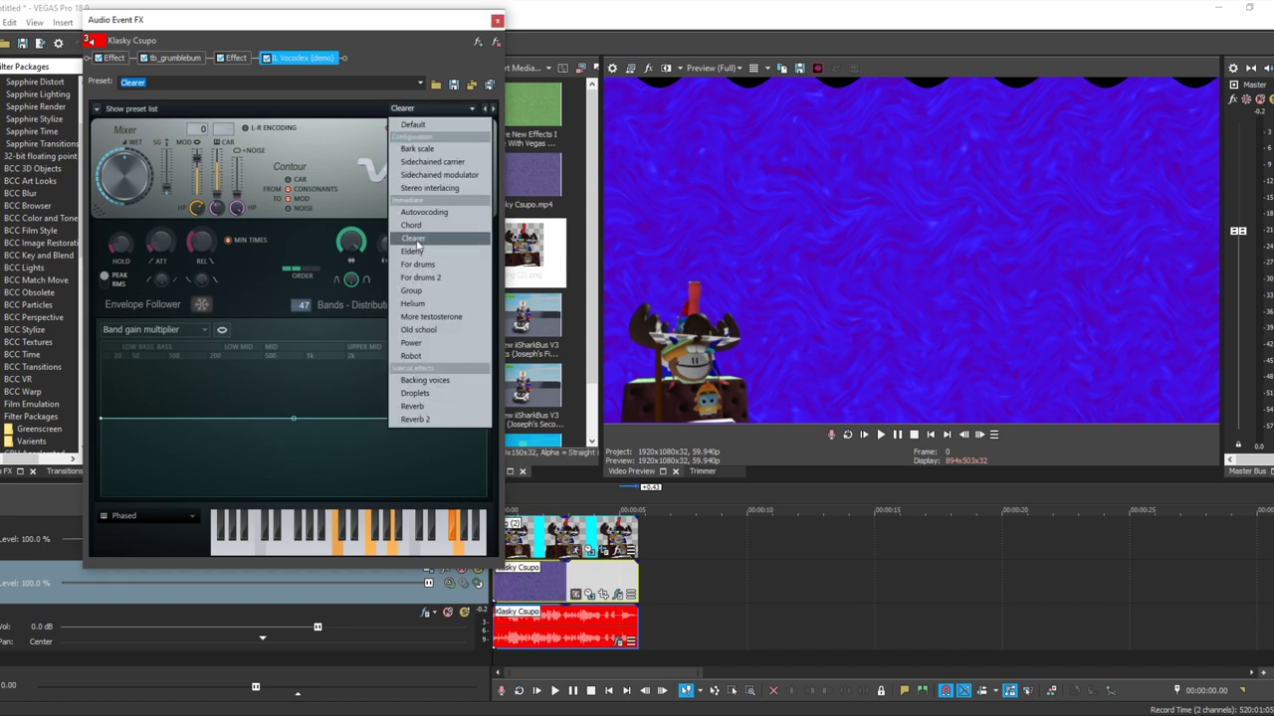
click(415, 239)
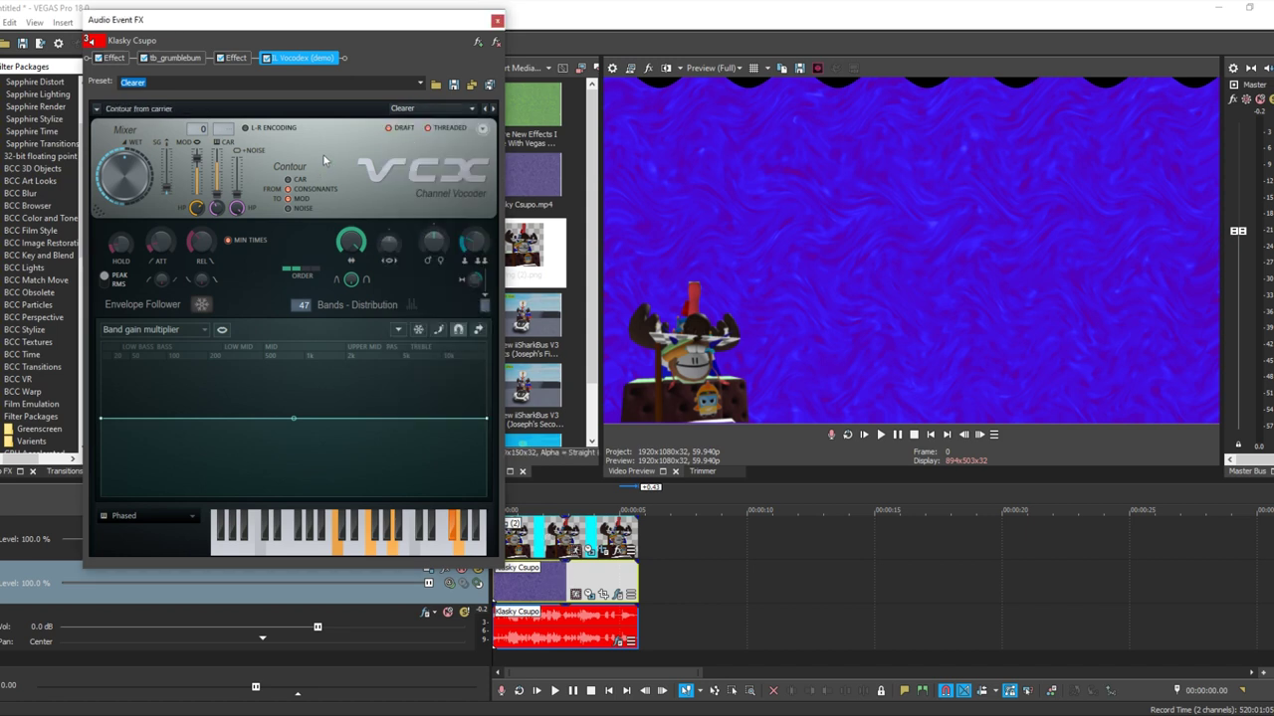
click(151, 521)
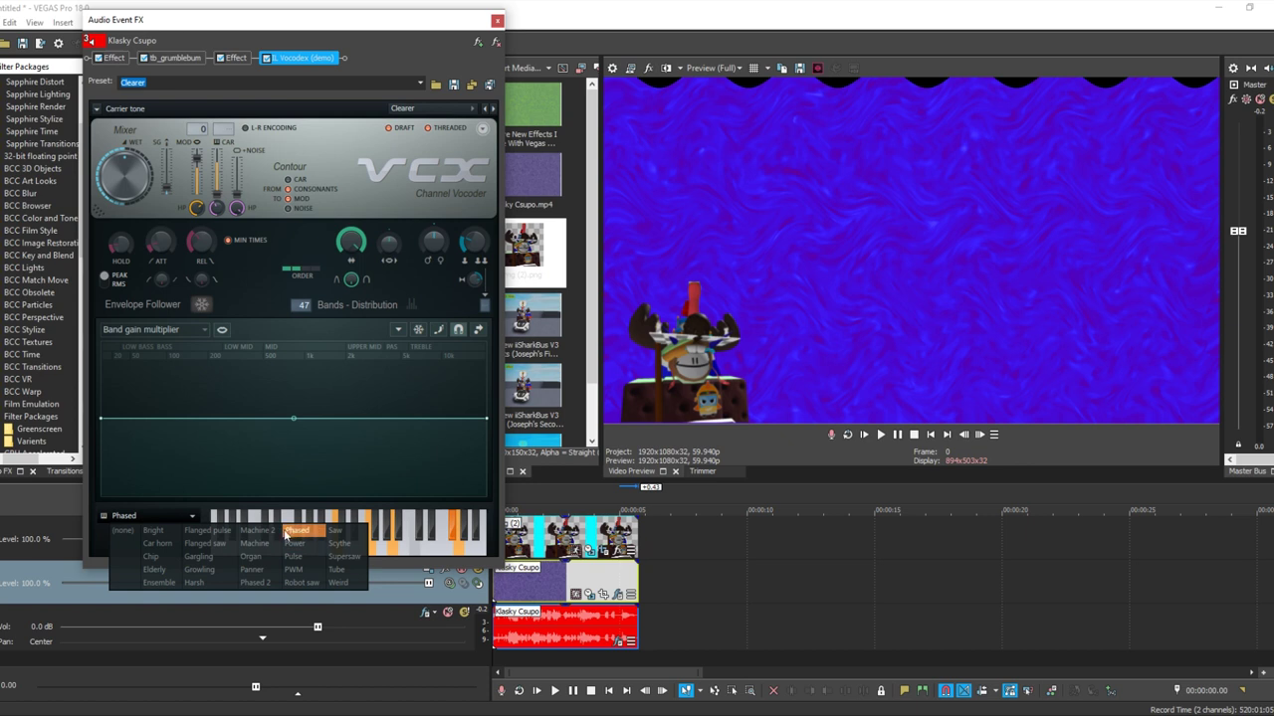
click(289, 535)
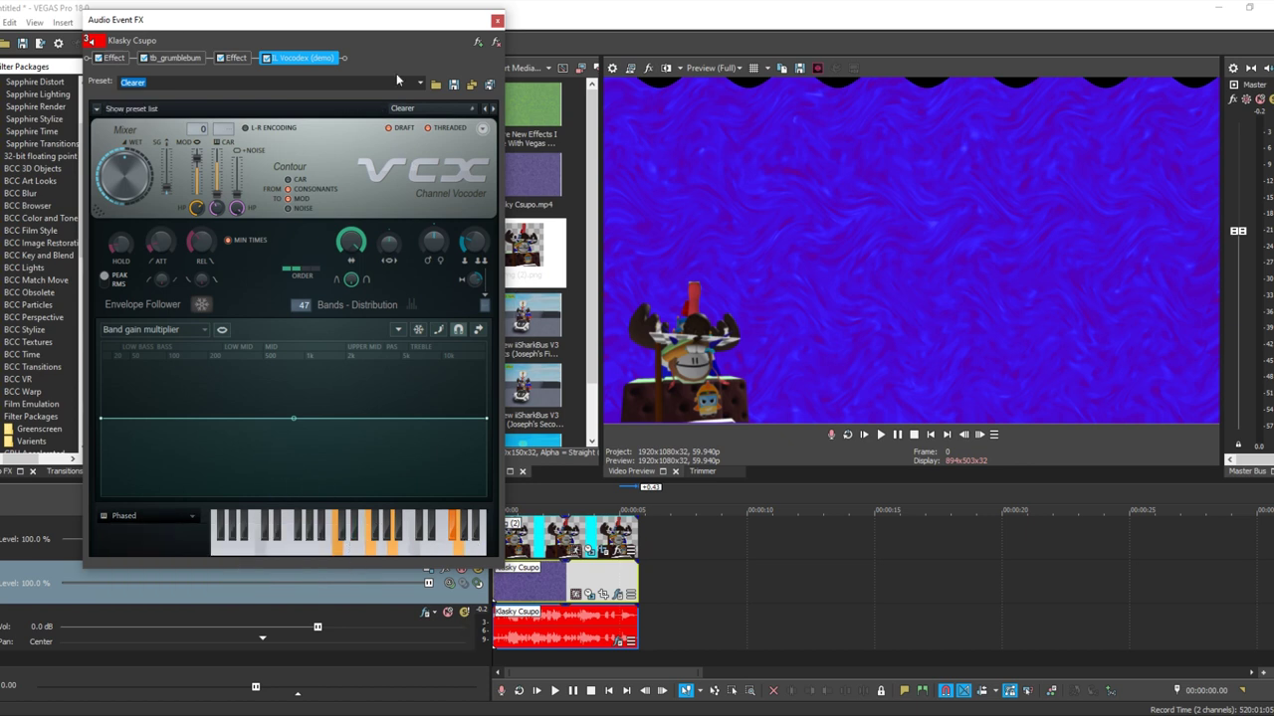
click(497, 22)
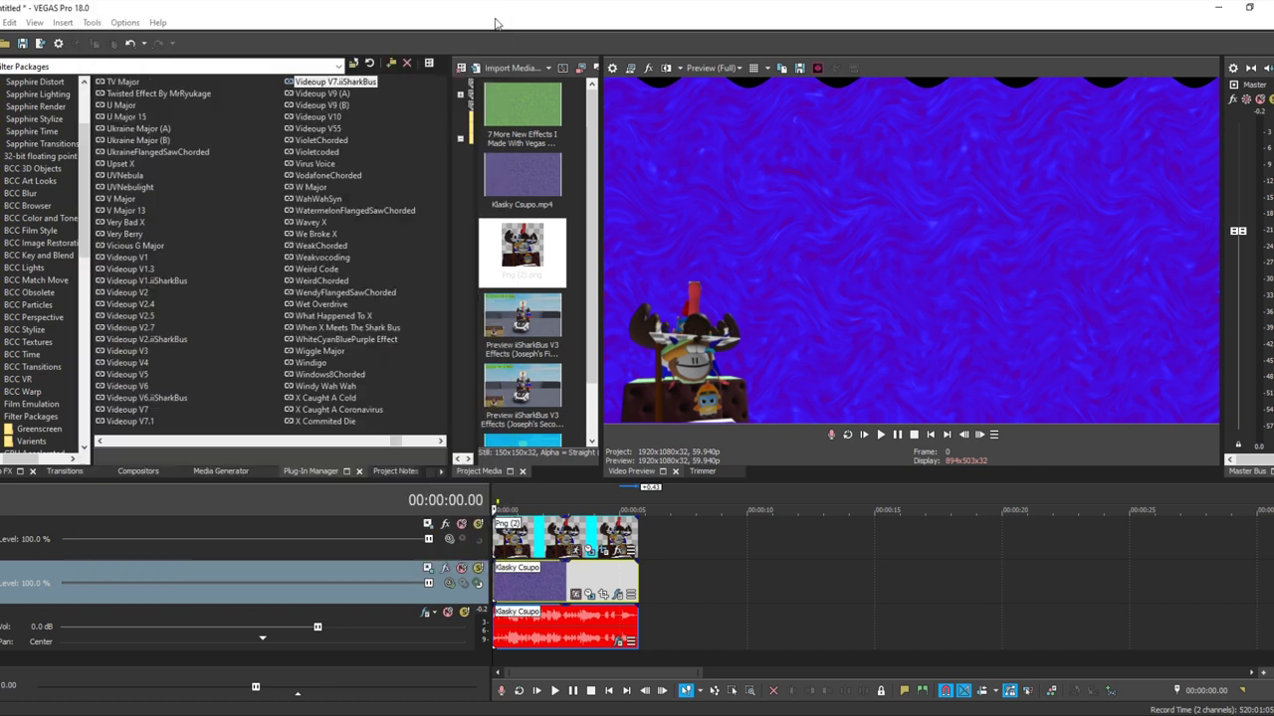
Play the Klasky Csupo clip with its PNG overlay from the start of the timeline.
click(497, 528)
key(space)
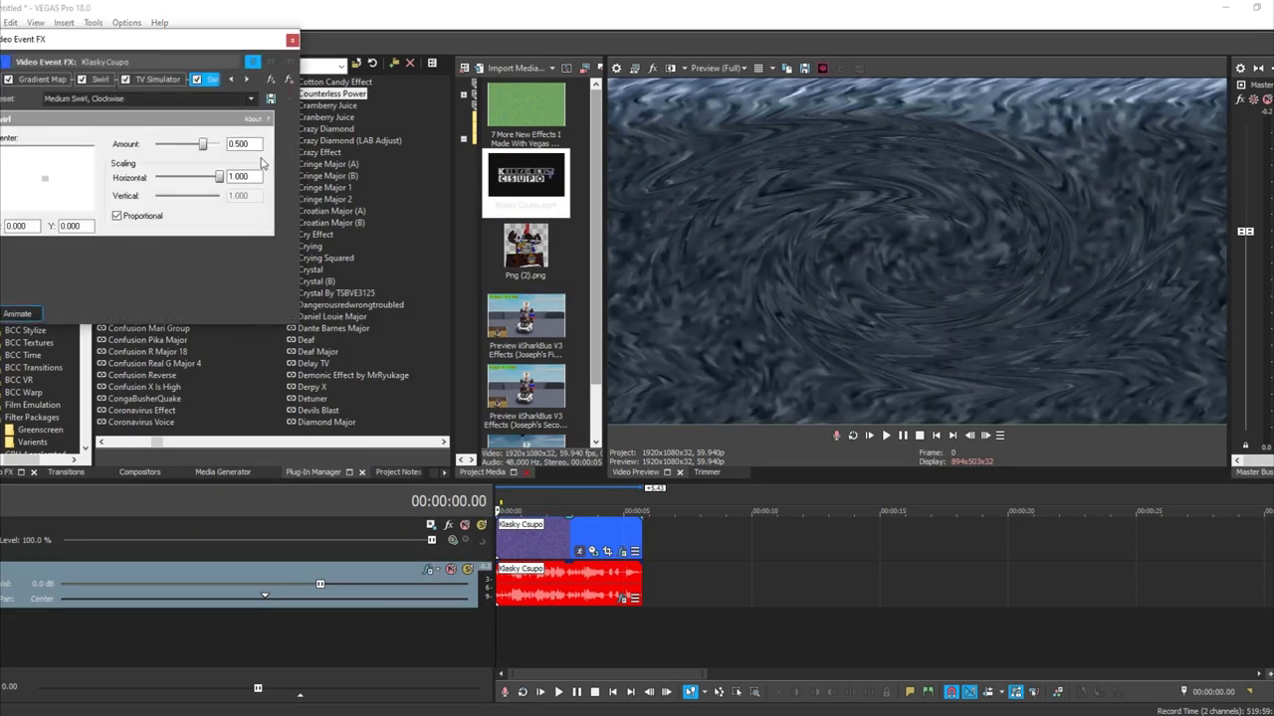
Examine the video event's Gradient Map colour points, both Swirl effects and the TV Simulator settings, then close its effects.
click(42, 78)
drag(117, 39, 552, 158)
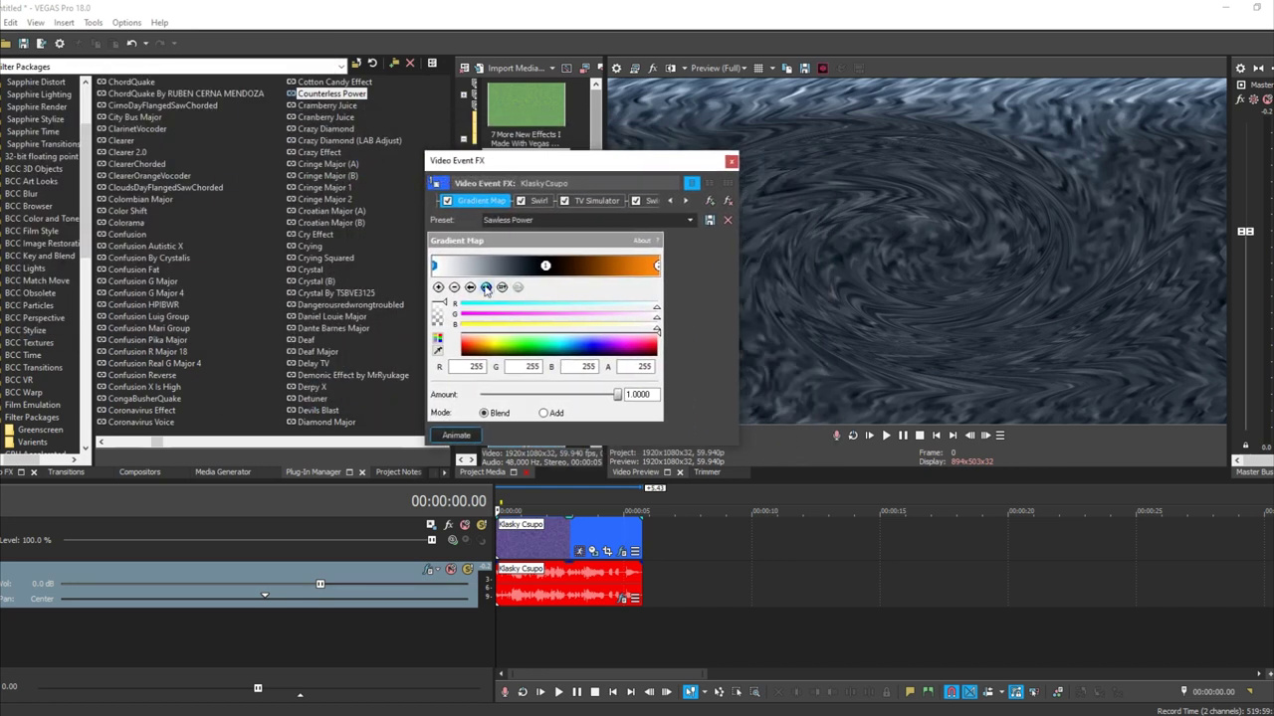
click(485, 288)
click(485, 287)
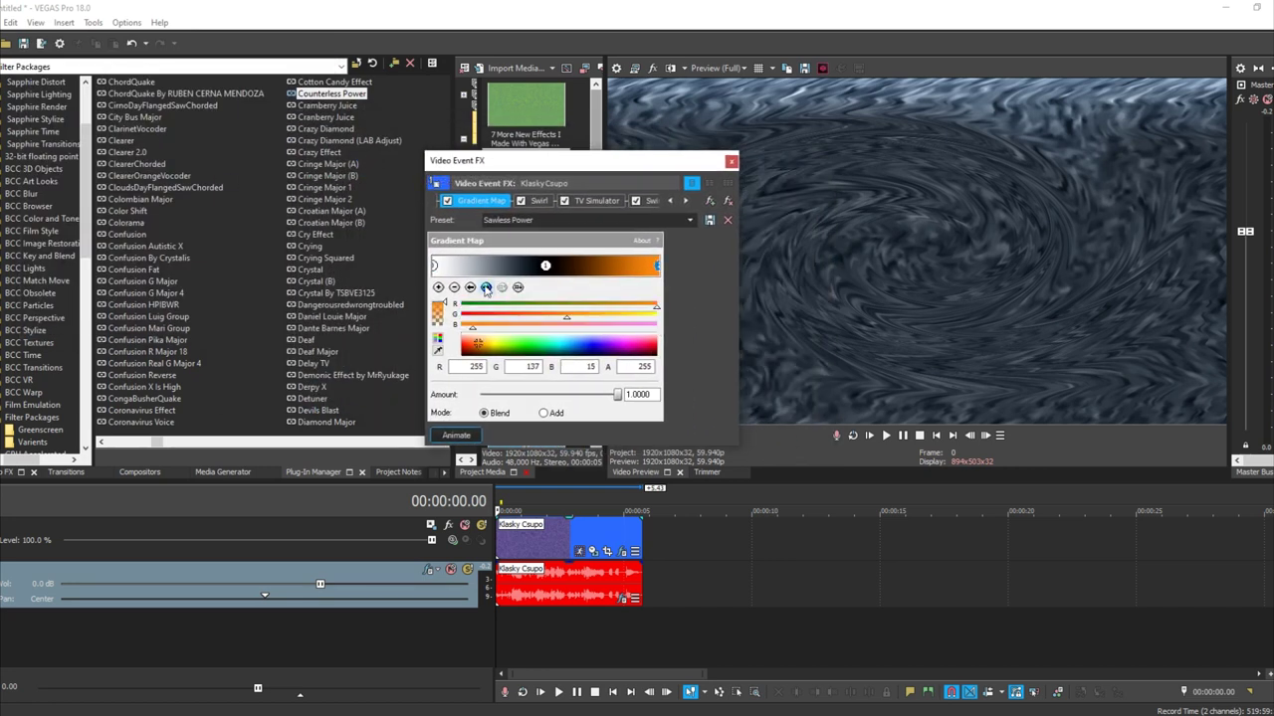
click(542, 201)
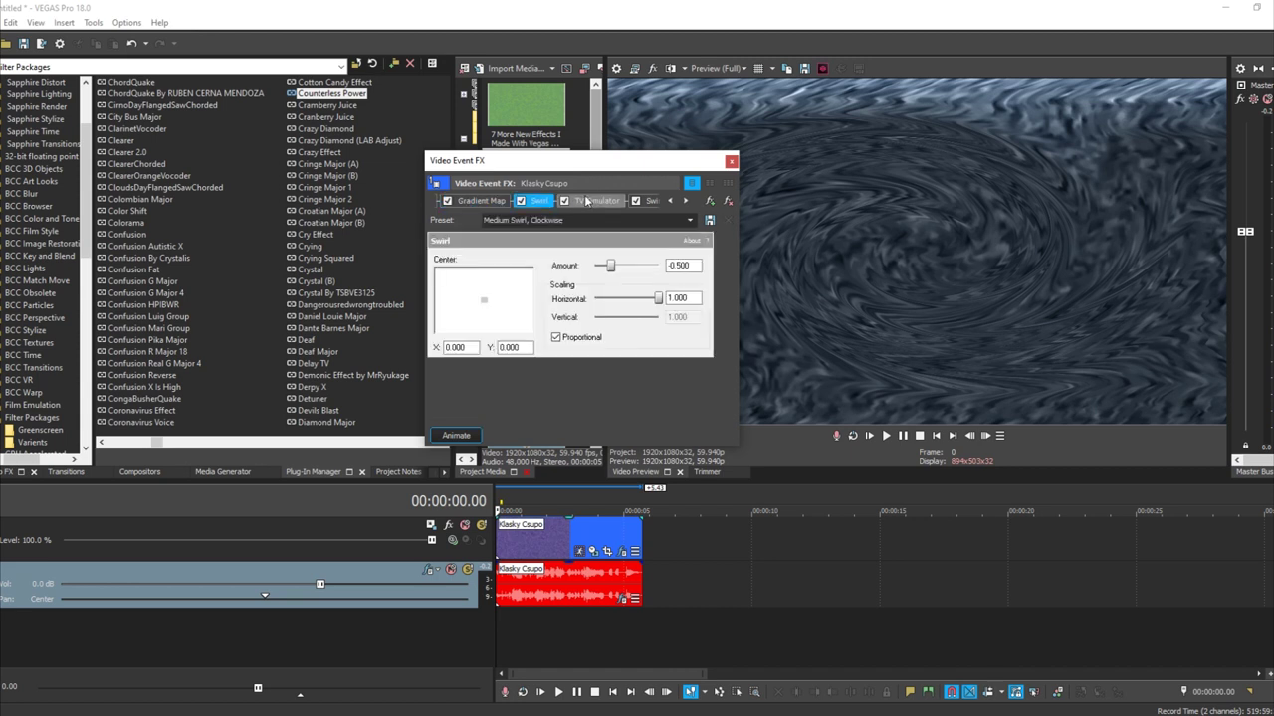
click(588, 201)
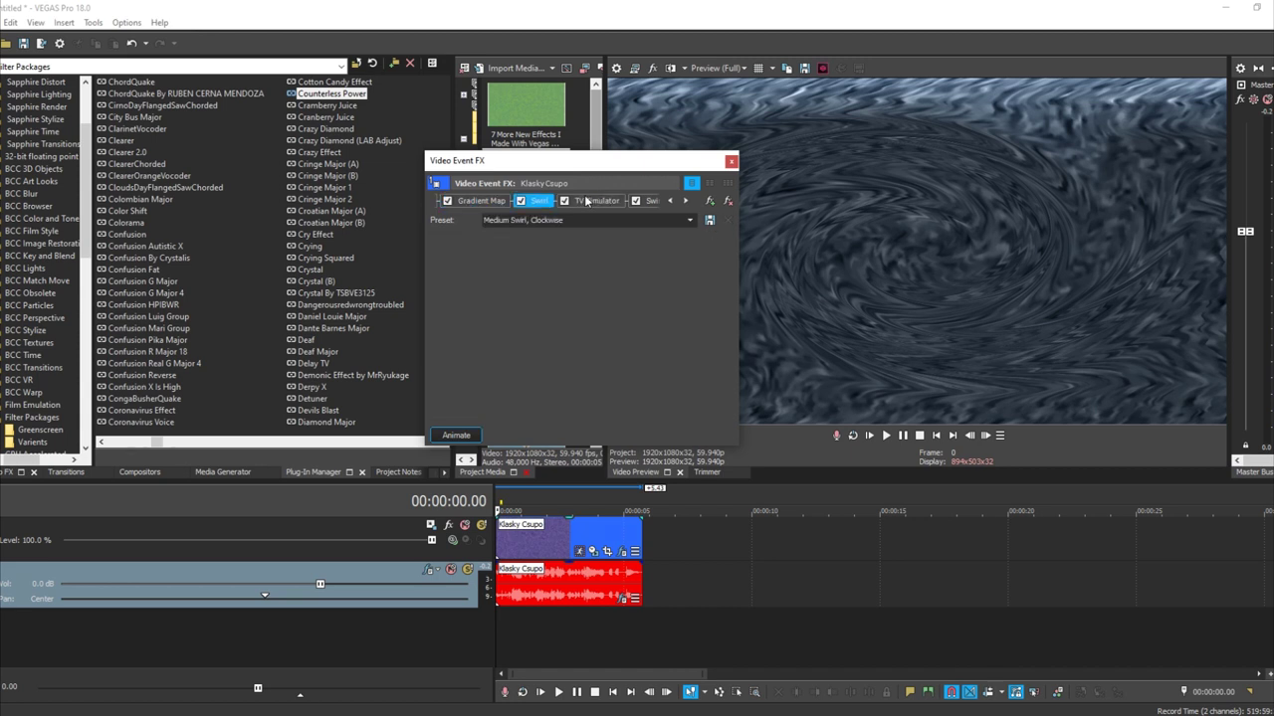
click(685, 202)
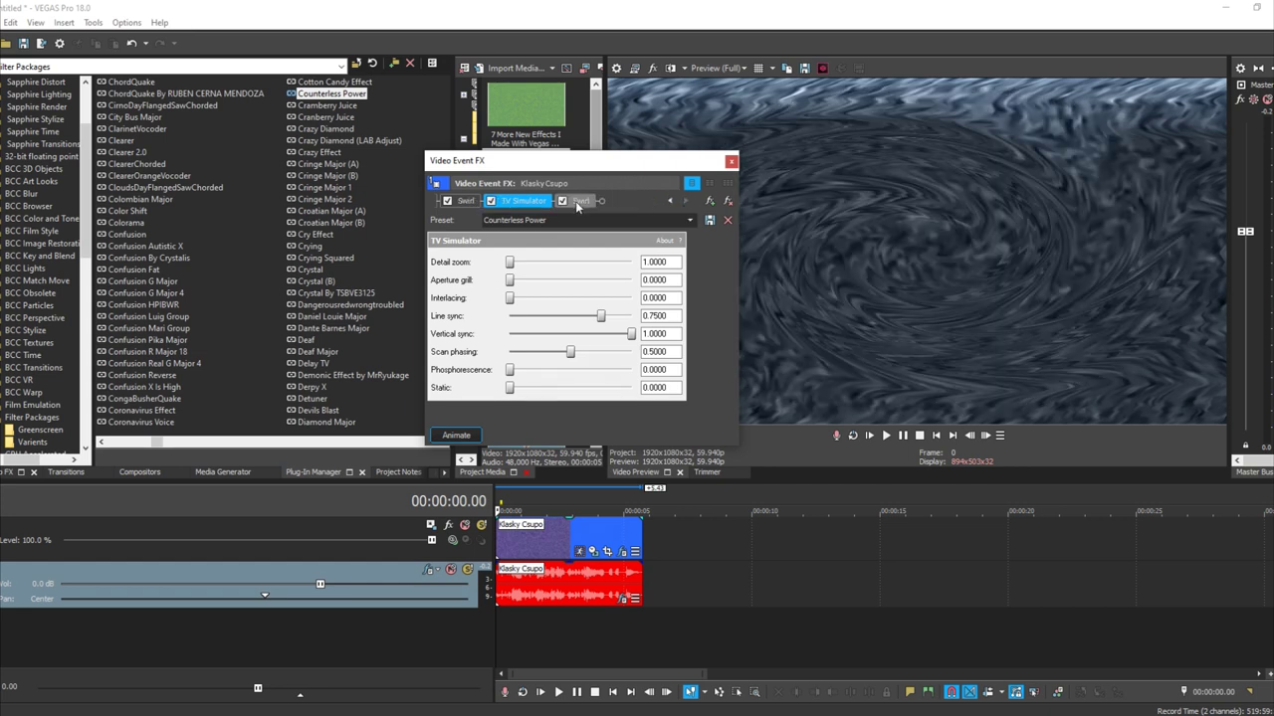
click(577, 201)
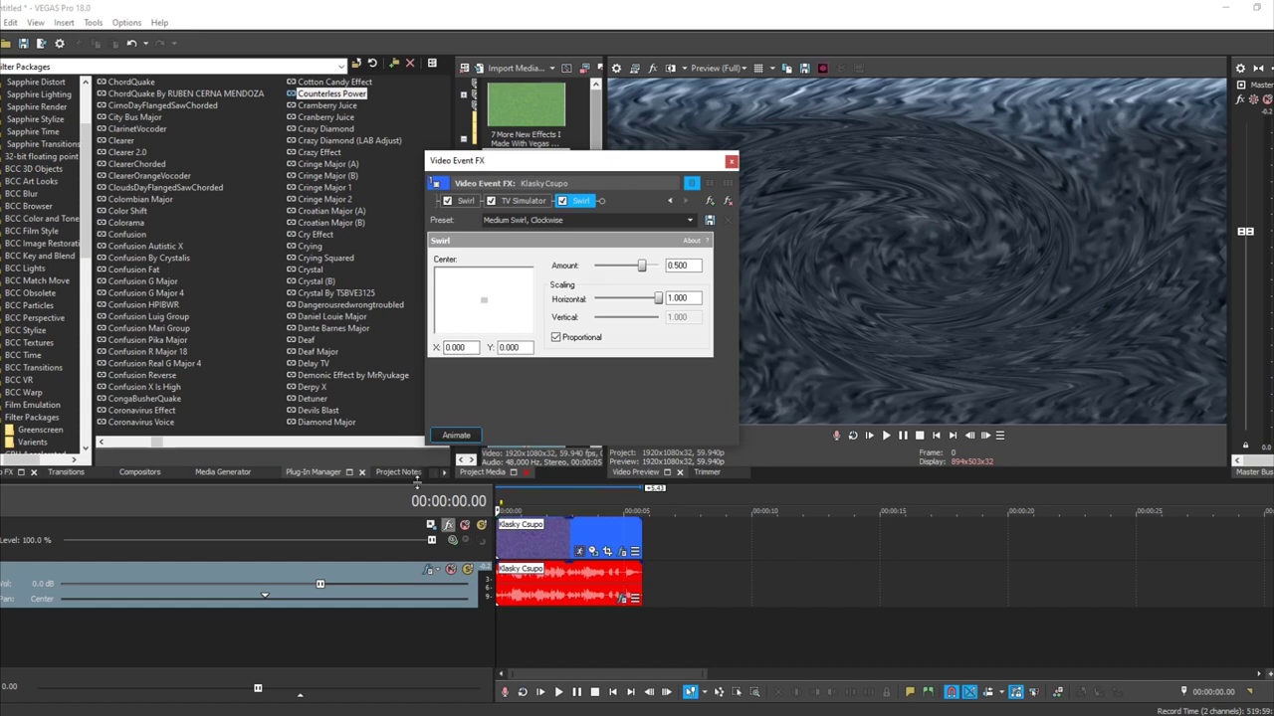
click(731, 161)
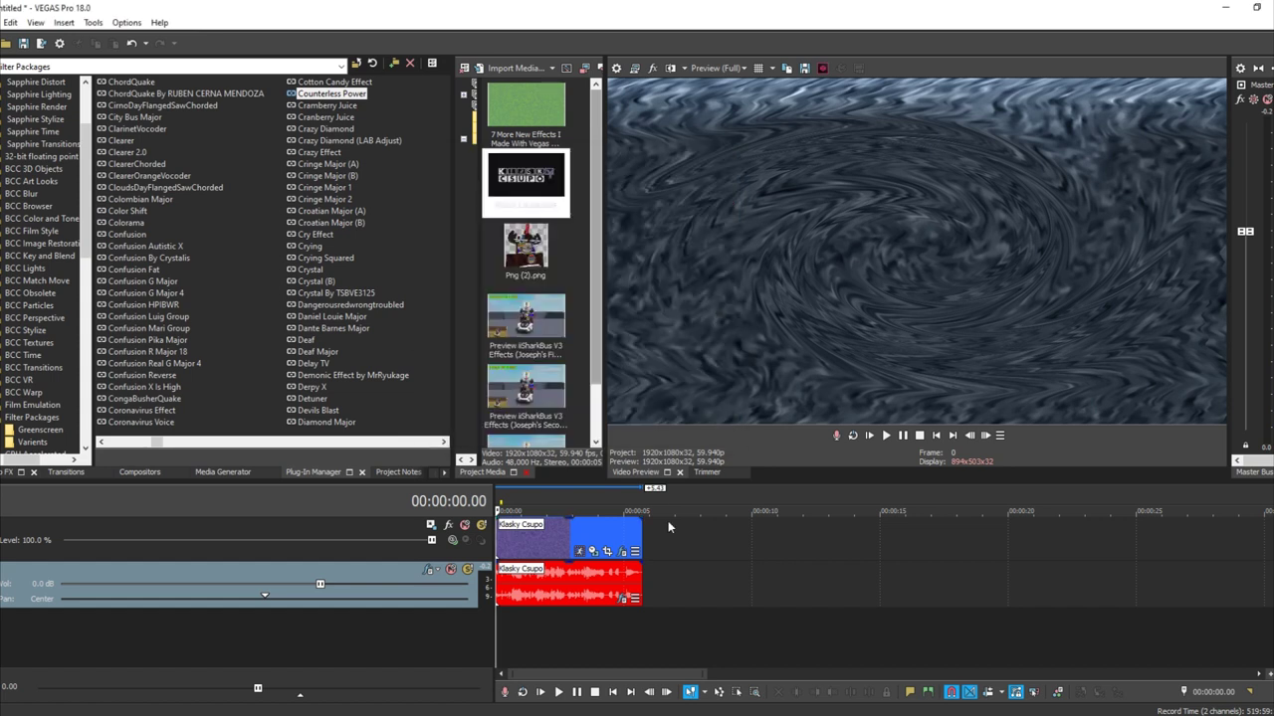
Open the audio event's effects and examine the Chorus, ExpressFX Delay and Vocodex settings.
click(624, 597)
click(196, 126)
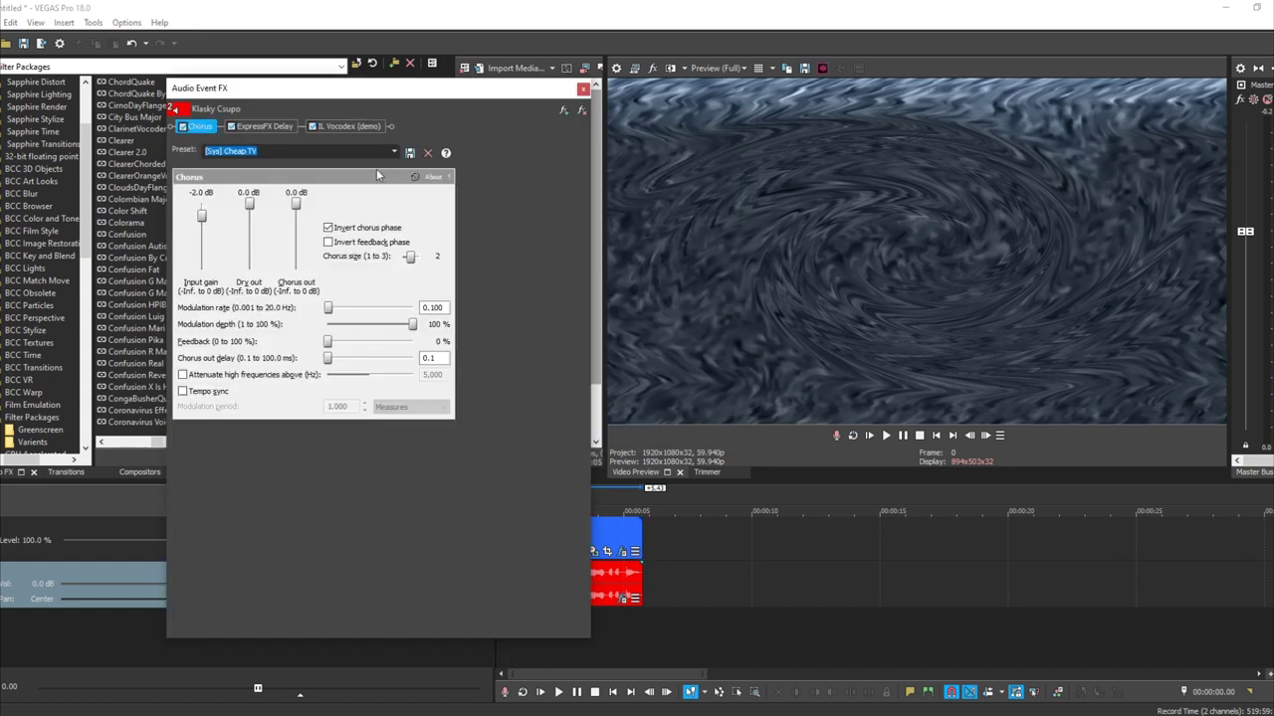
click(284, 126)
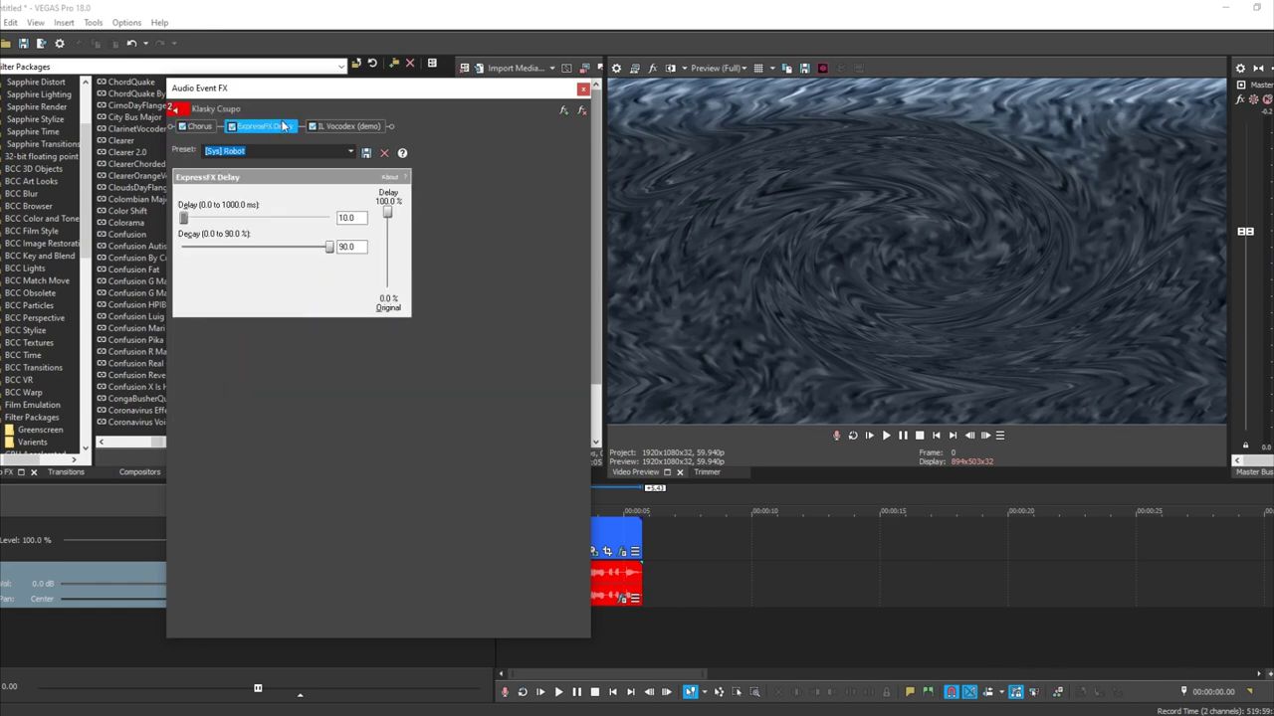
click(348, 127)
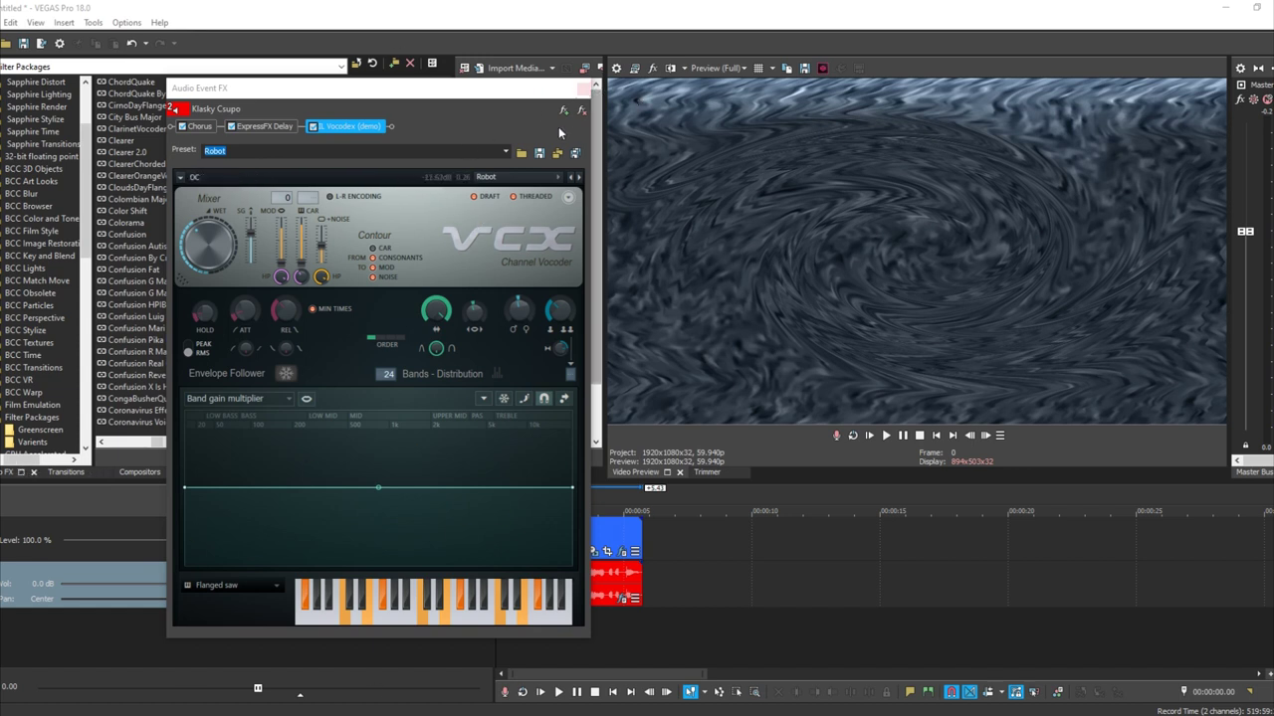
Review Vocodex's Robot preset and Flanged saw carrier tone, then close the audio event's effects.
click(514, 179)
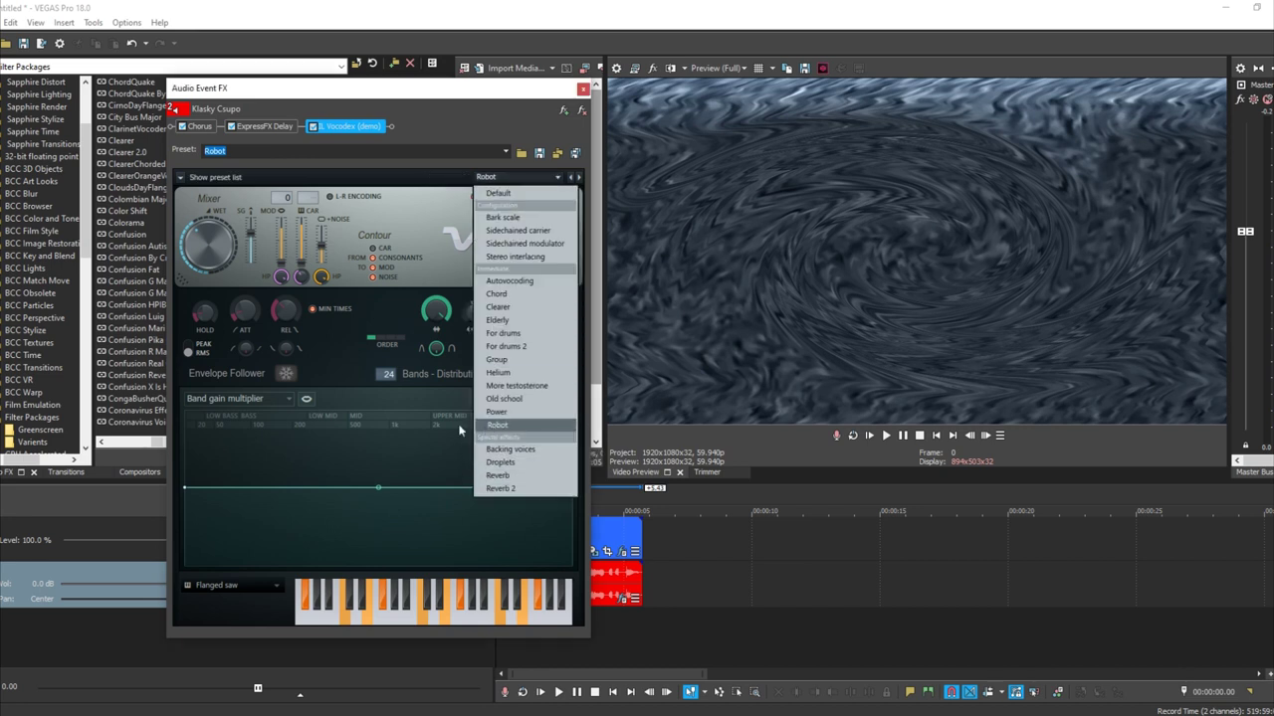
click(354, 371)
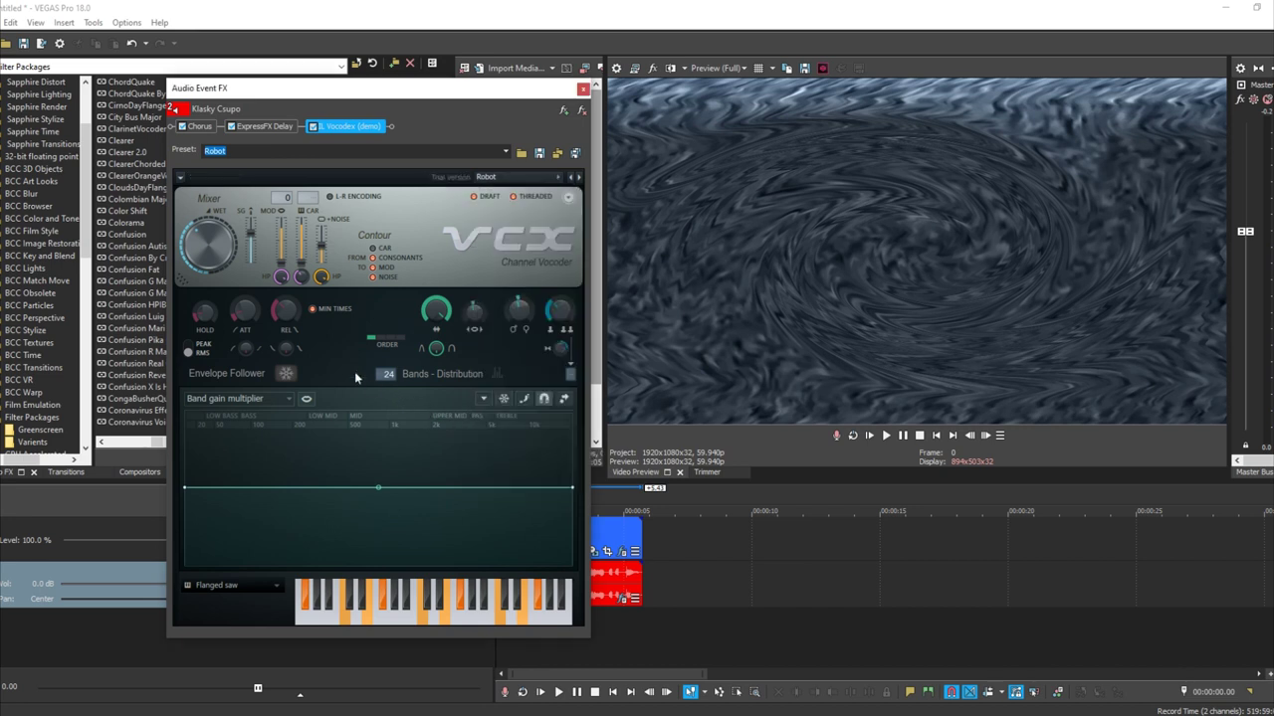
click(267, 584)
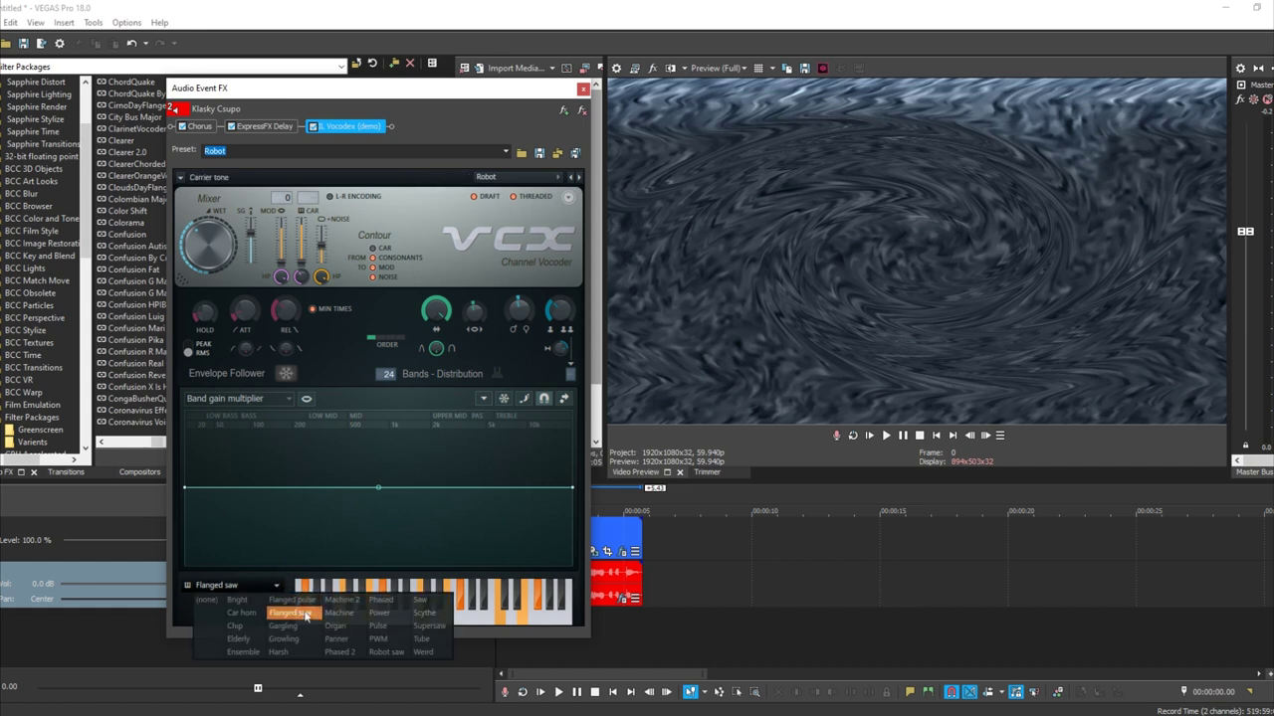
click(301, 615)
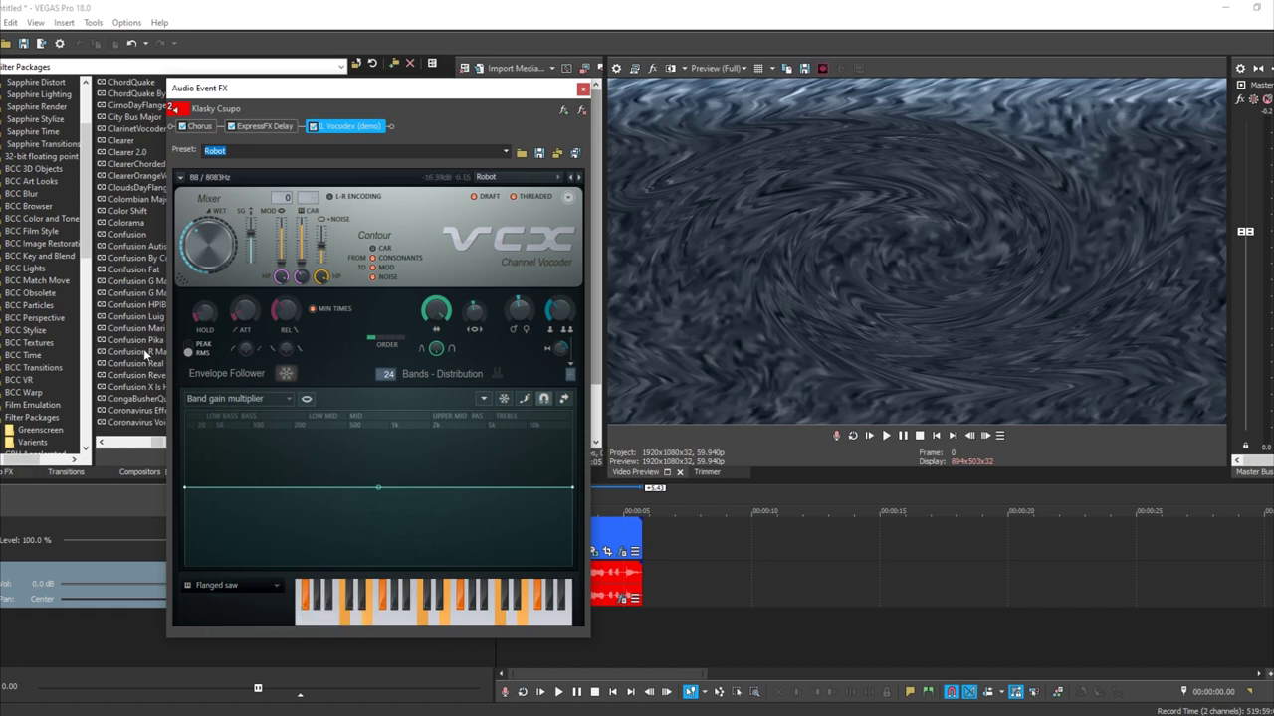
scroll(448, 322, down, 3)
scroll(436, 310, up, 3)
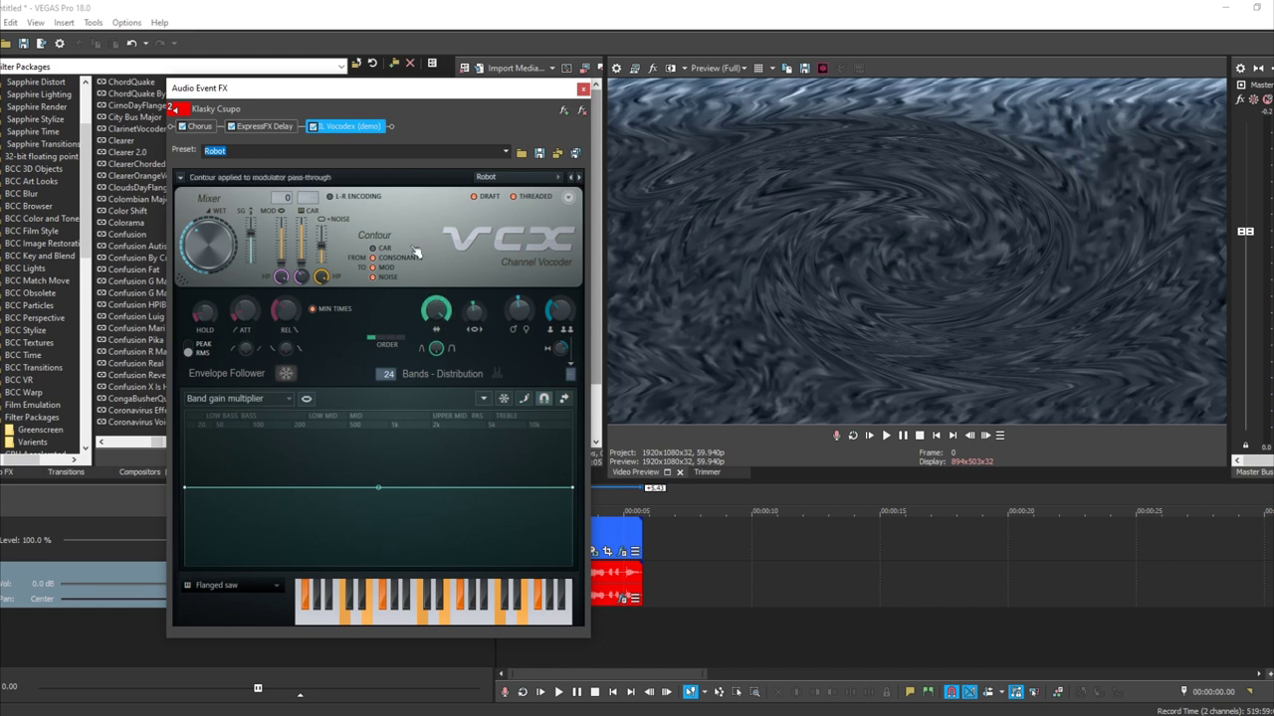
click(583, 89)
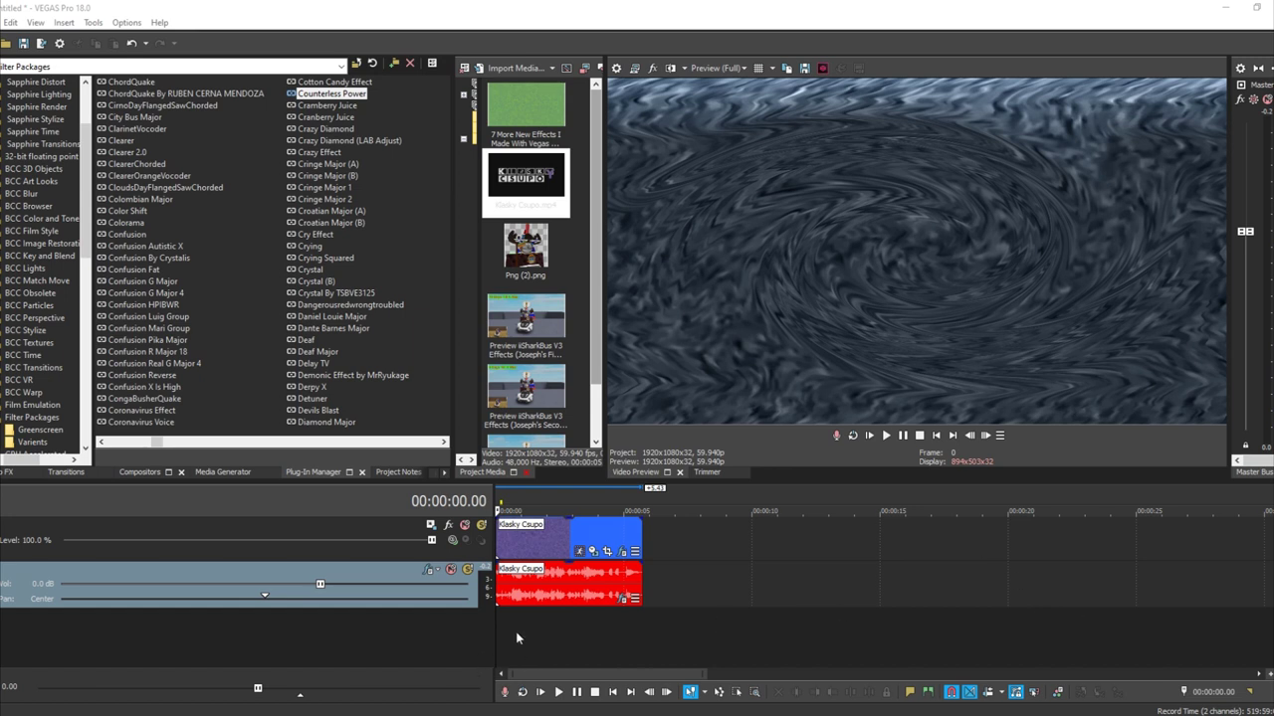
Set the video preview quality to Draft (Full) and play the clip from the start, pausing near its end.
key(space)
key(space)
key(space)
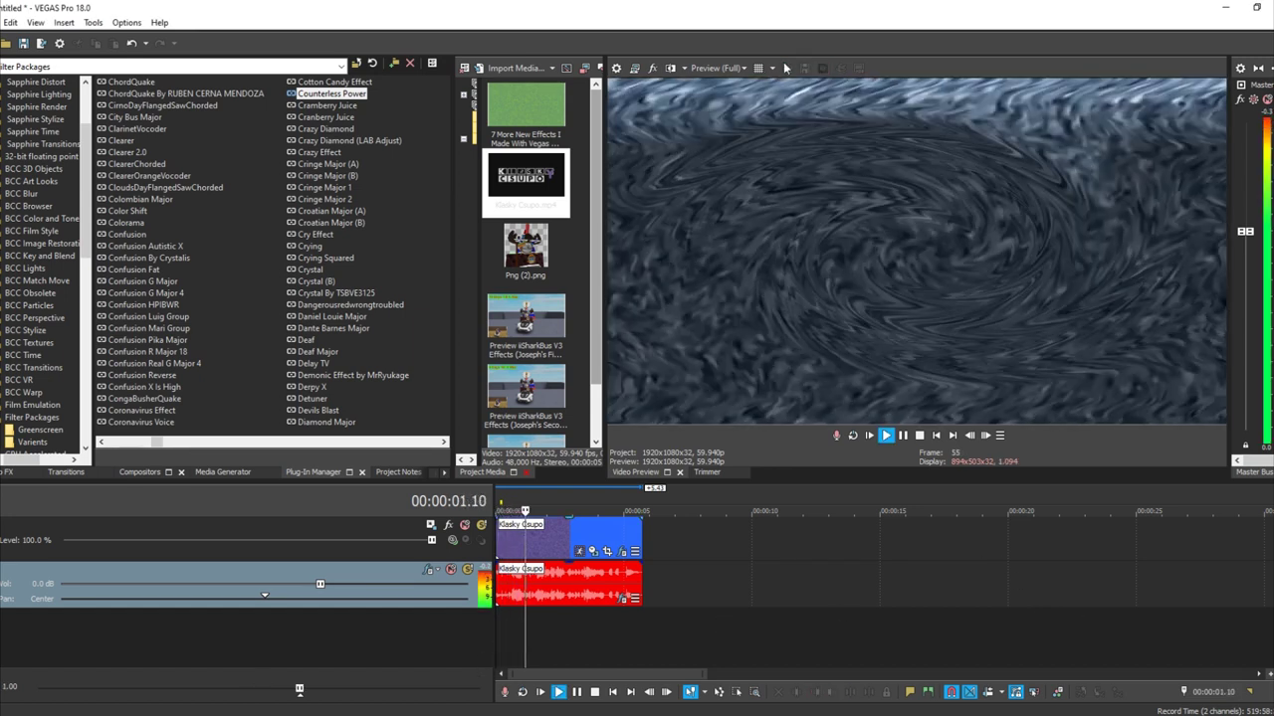
key(space)
click(733, 67)
mouse_move(753, 90)
click(793, 90)
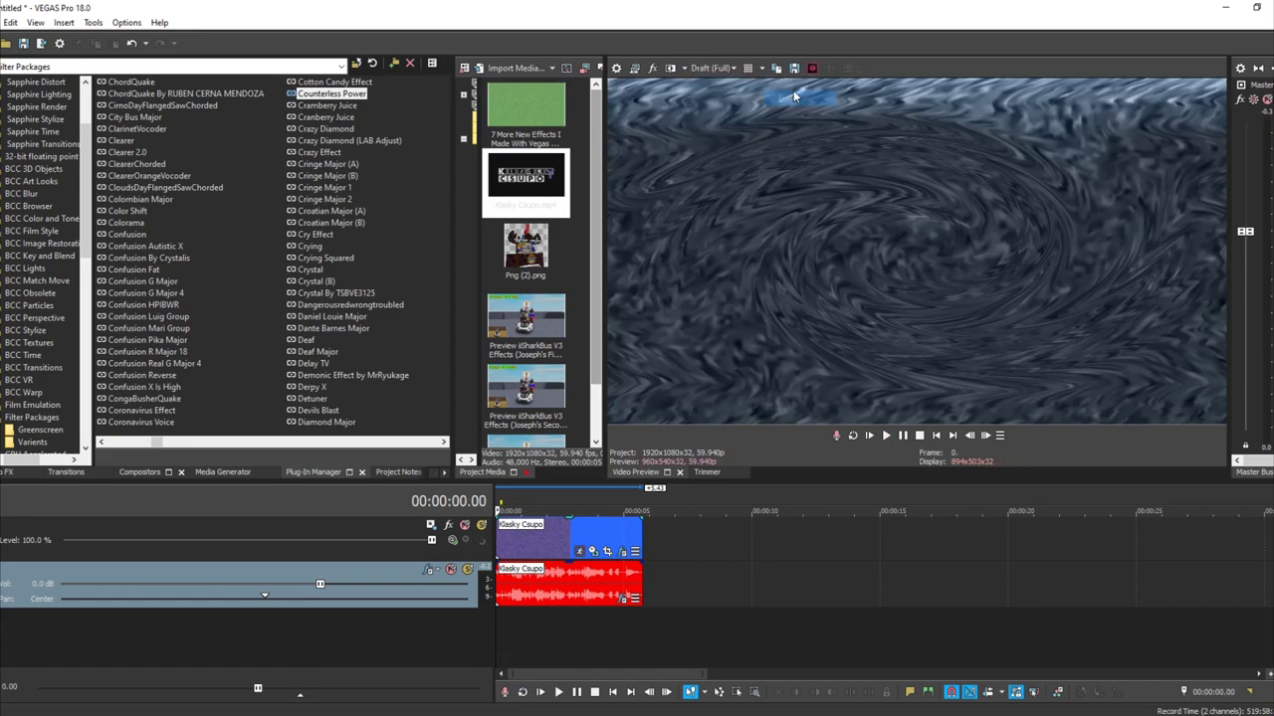
key(space)
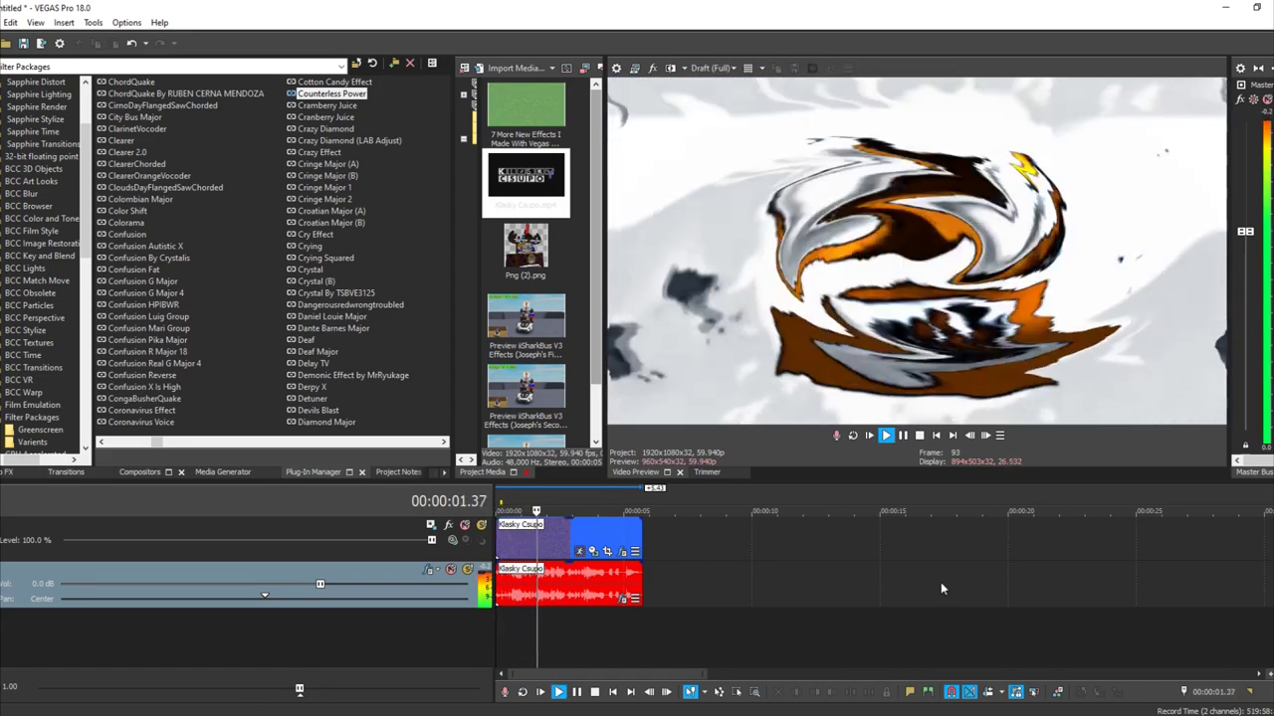
click(902, 436)
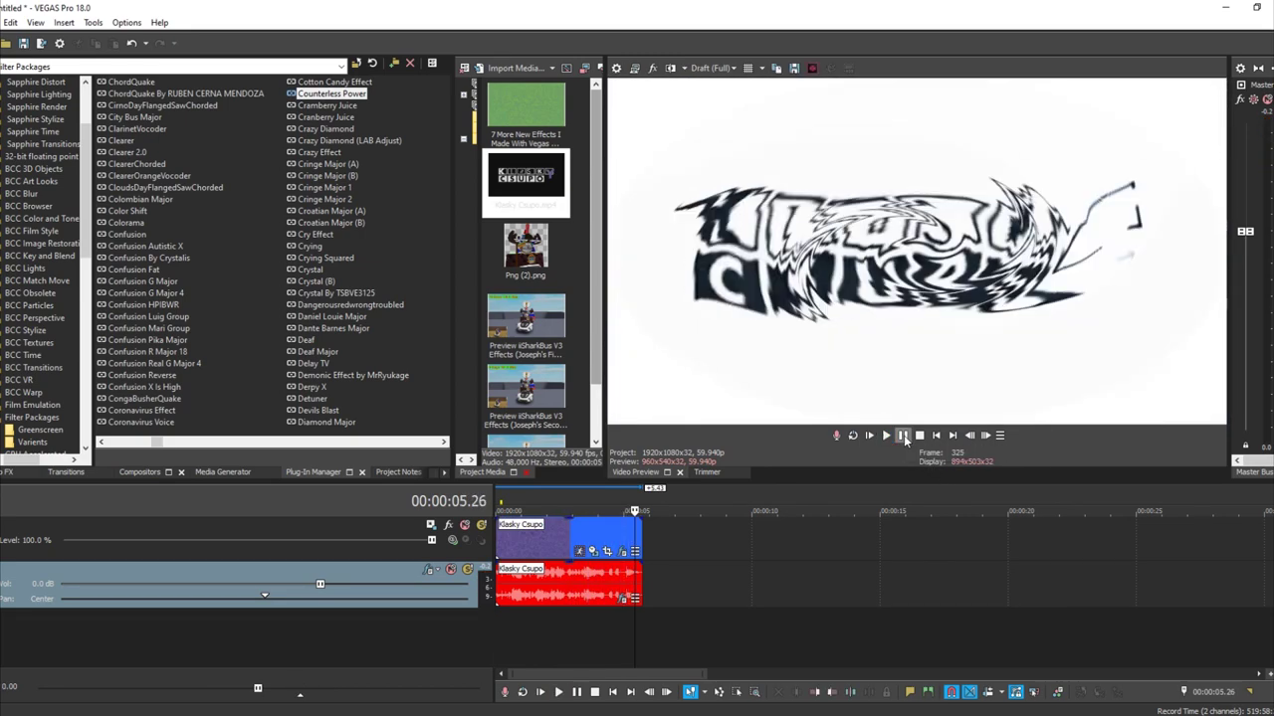